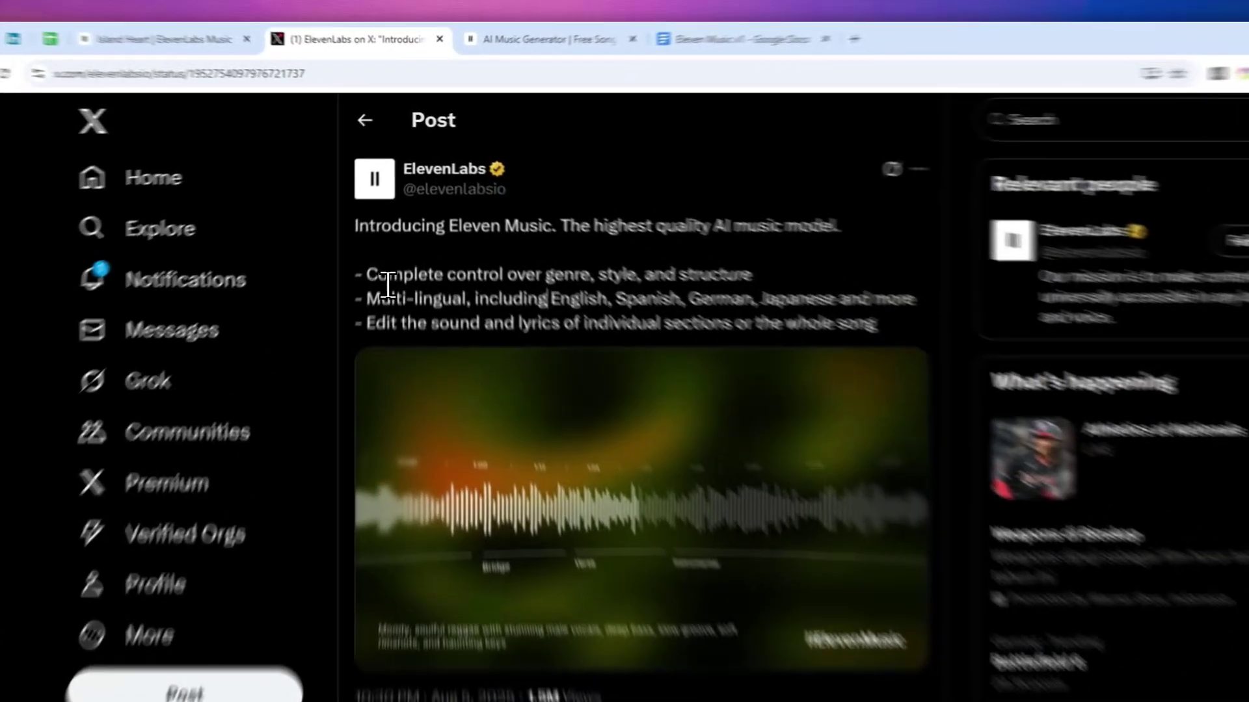
Highlight the style control, supported languages and section editing features listed in the ElevenLabs post introducing Eleven Music.
drag(380, 229, 562, 230)
drag(711, 348, 918, 345)
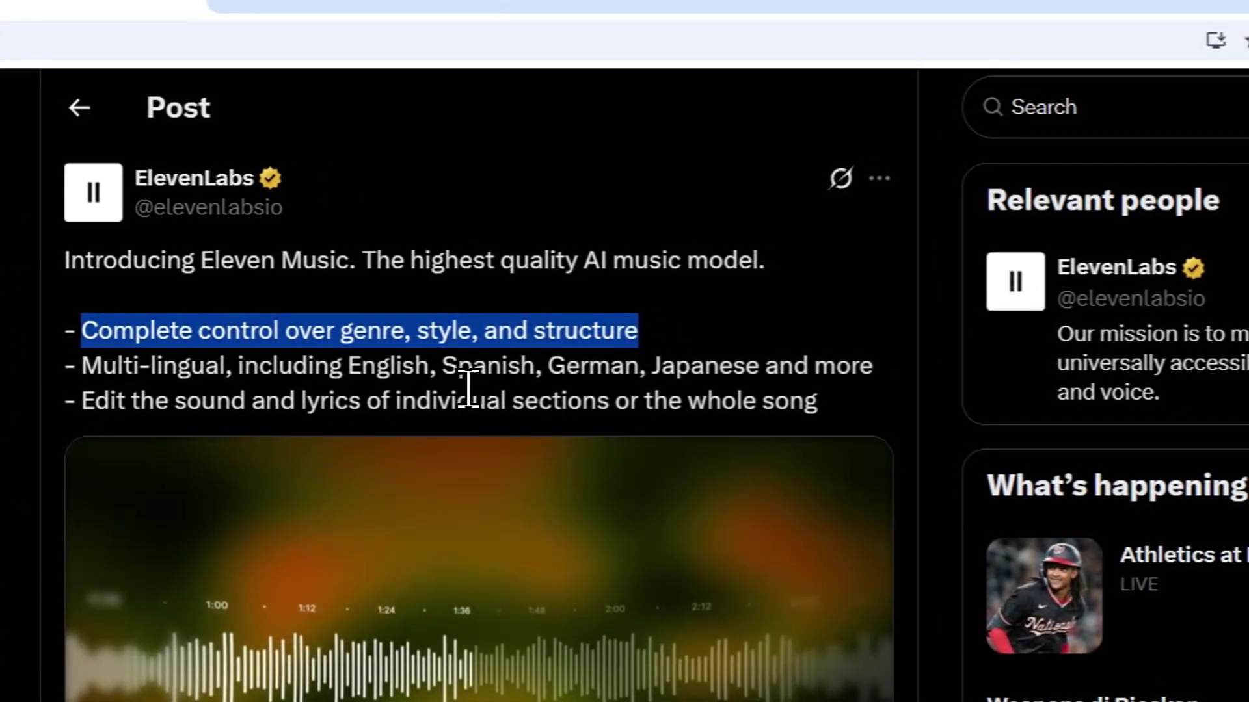
drag(348, 365, 904, 361)
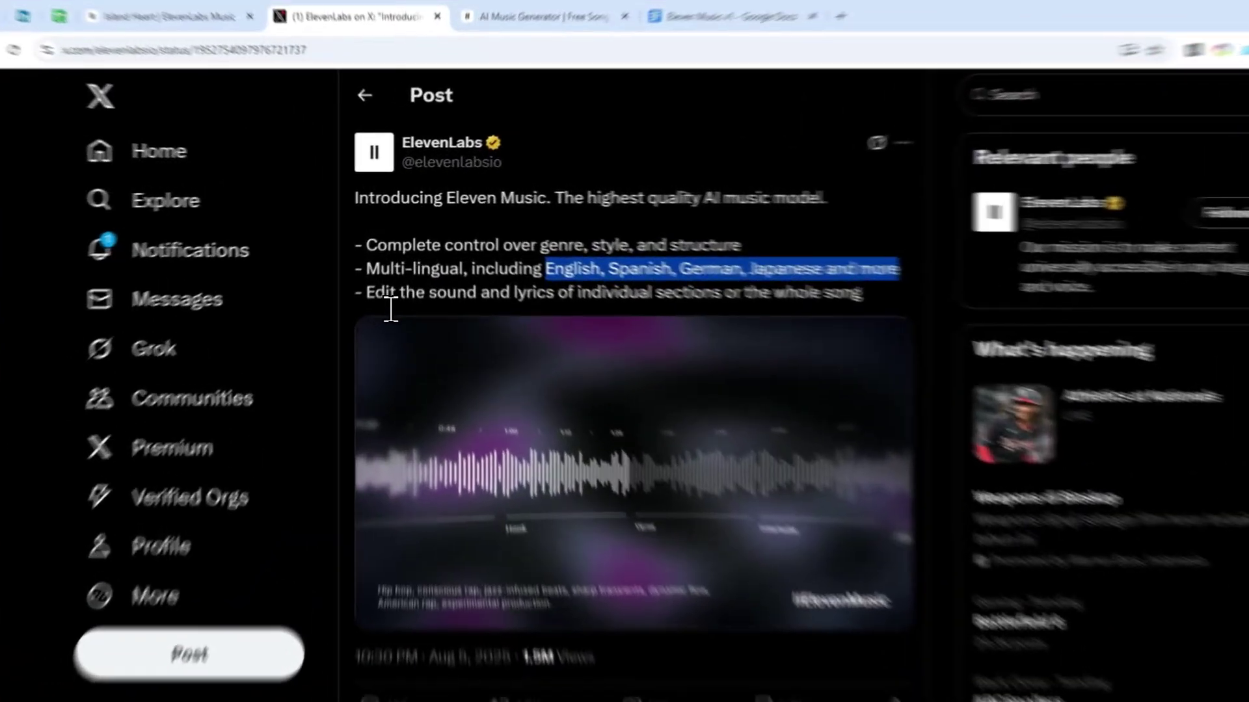
drag(379, 264, 767, 271)
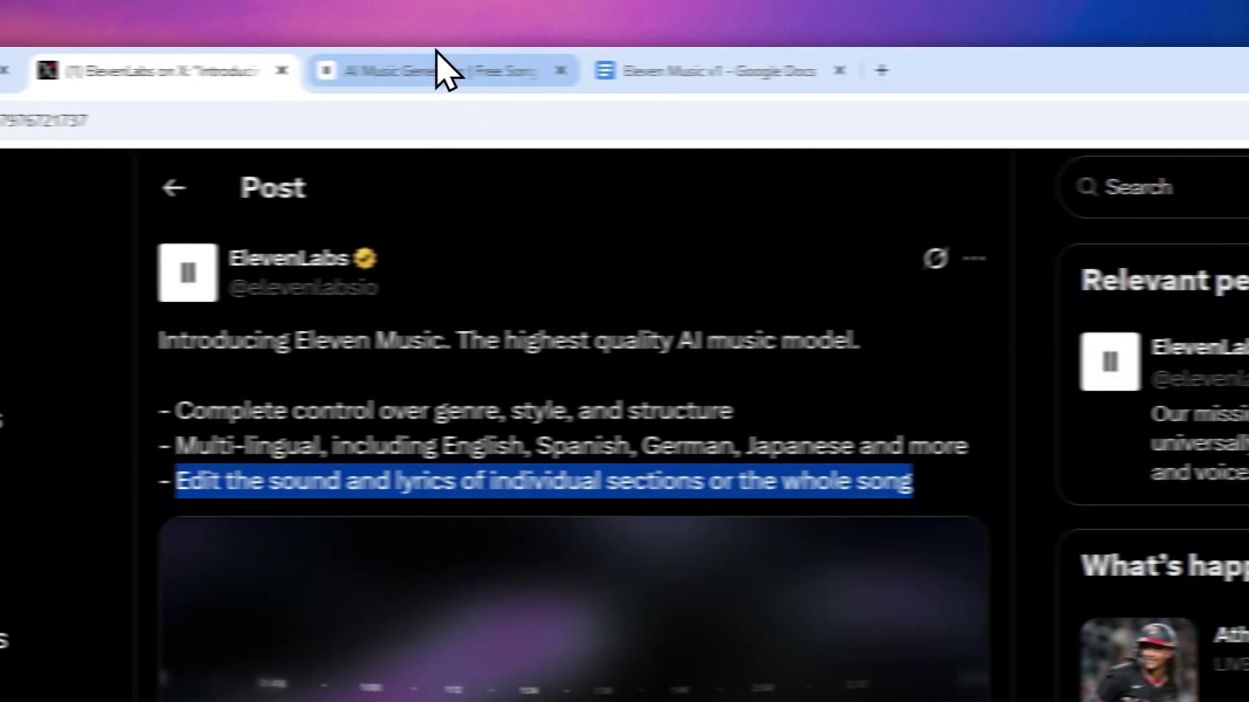
Switch to the ElevenLabs AI Music Generator page and look through its feature overview down to the creator section.
click(440, 69)
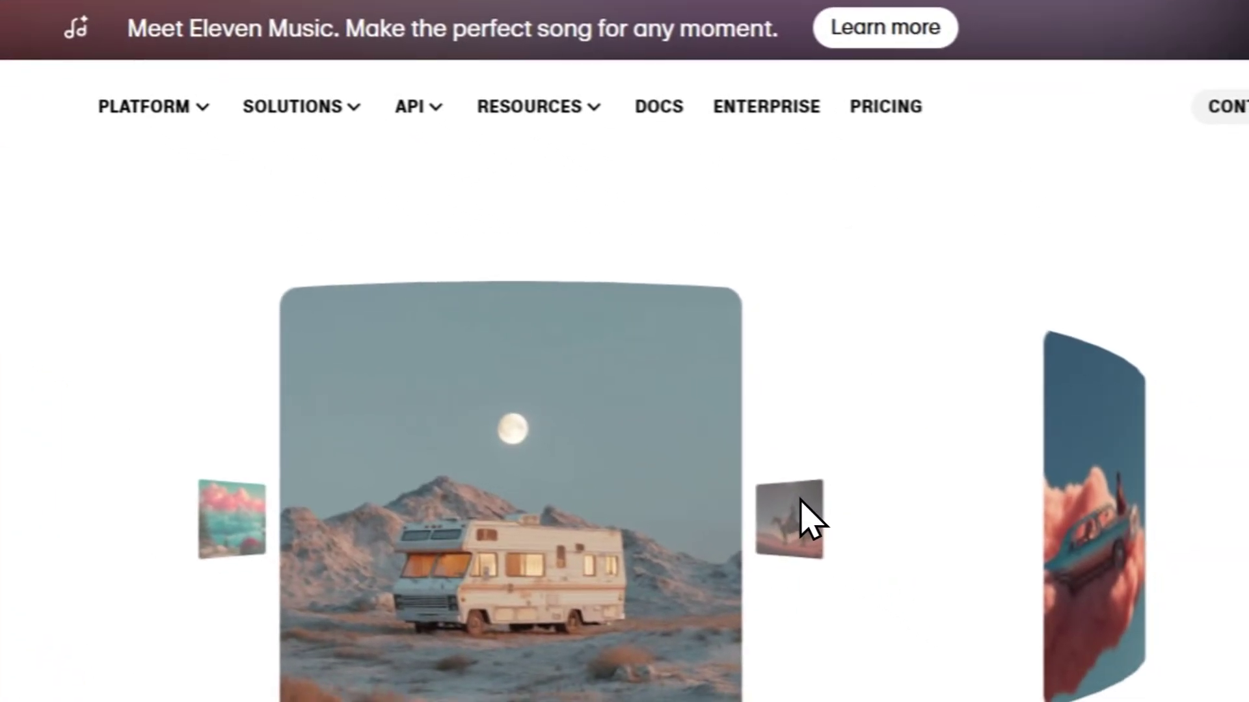
scroll(816, 378, down, 8)
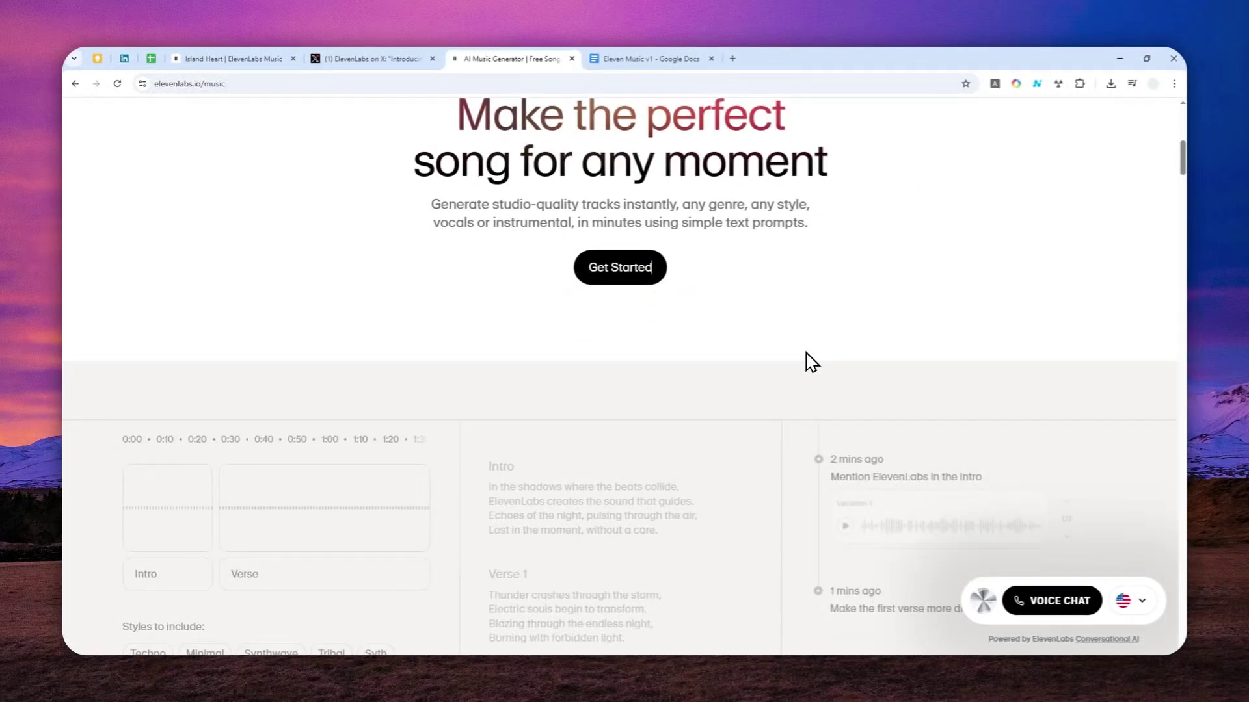
scroll(800, 341, down, 10)
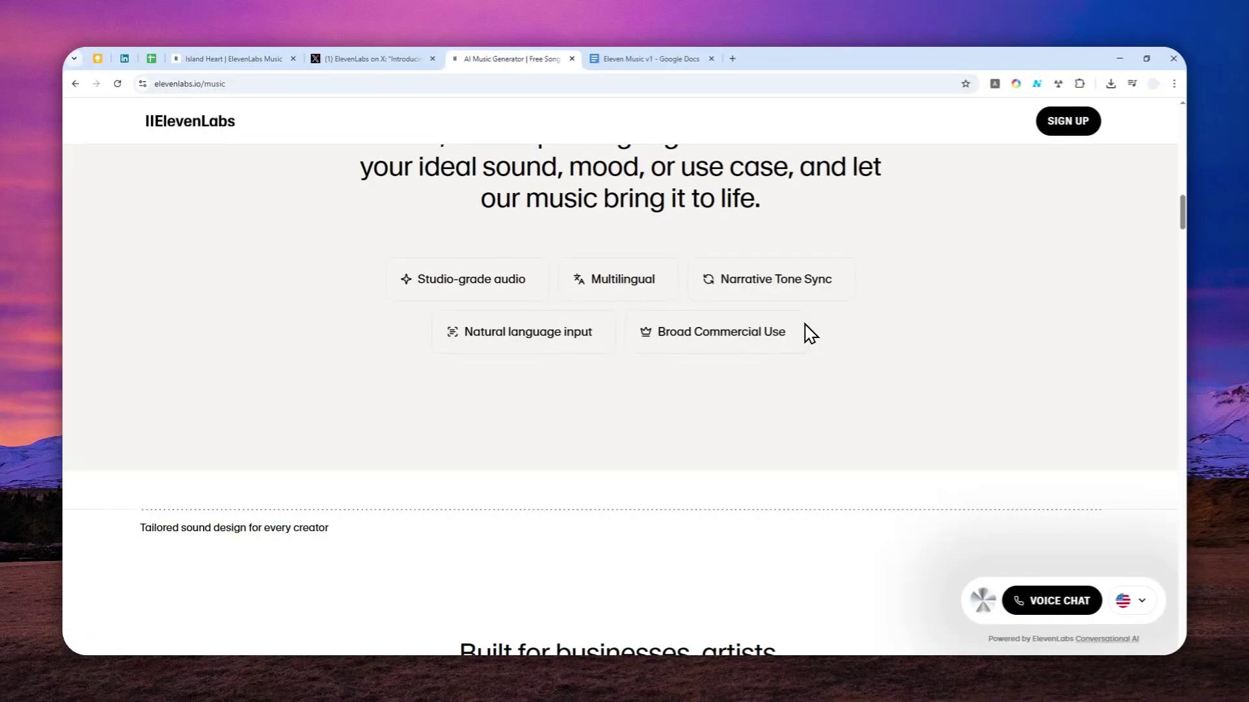
scroll(813, 338, down, 8)
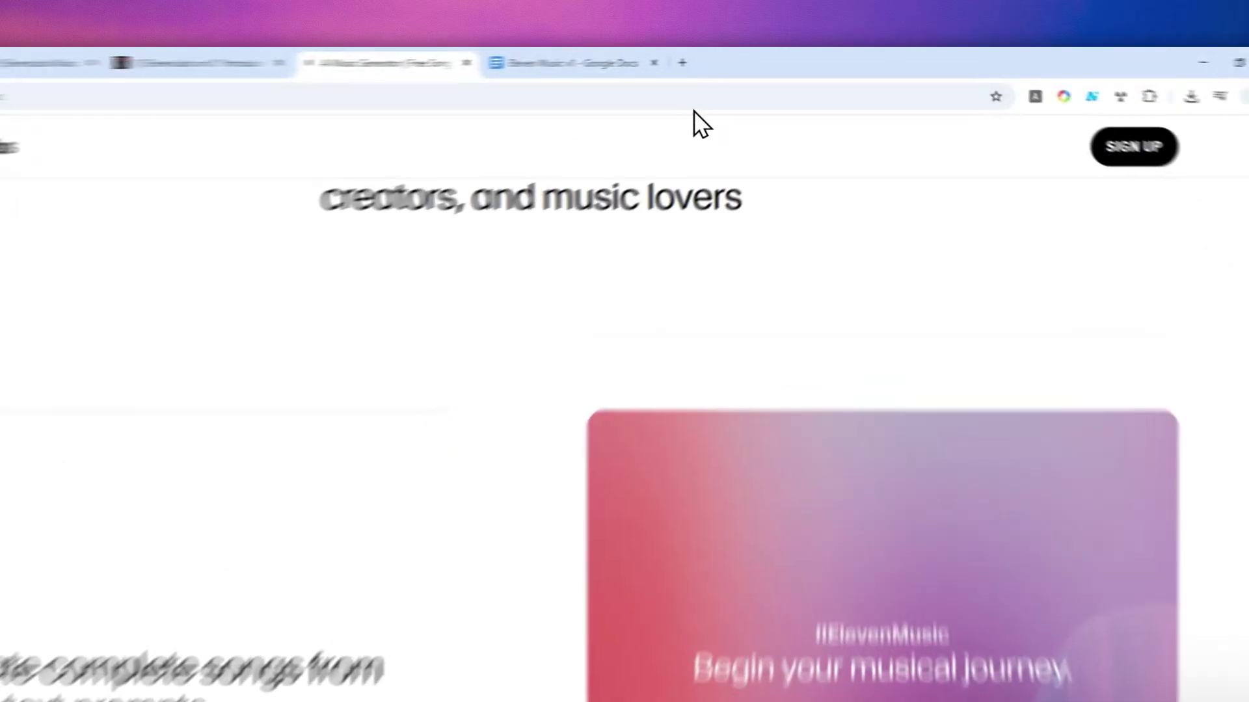
Log in to ElevenLabs at elevenlabs.io in a new browser tab and open its Music product.
click(733, 58)
text(elevenlabs.io)
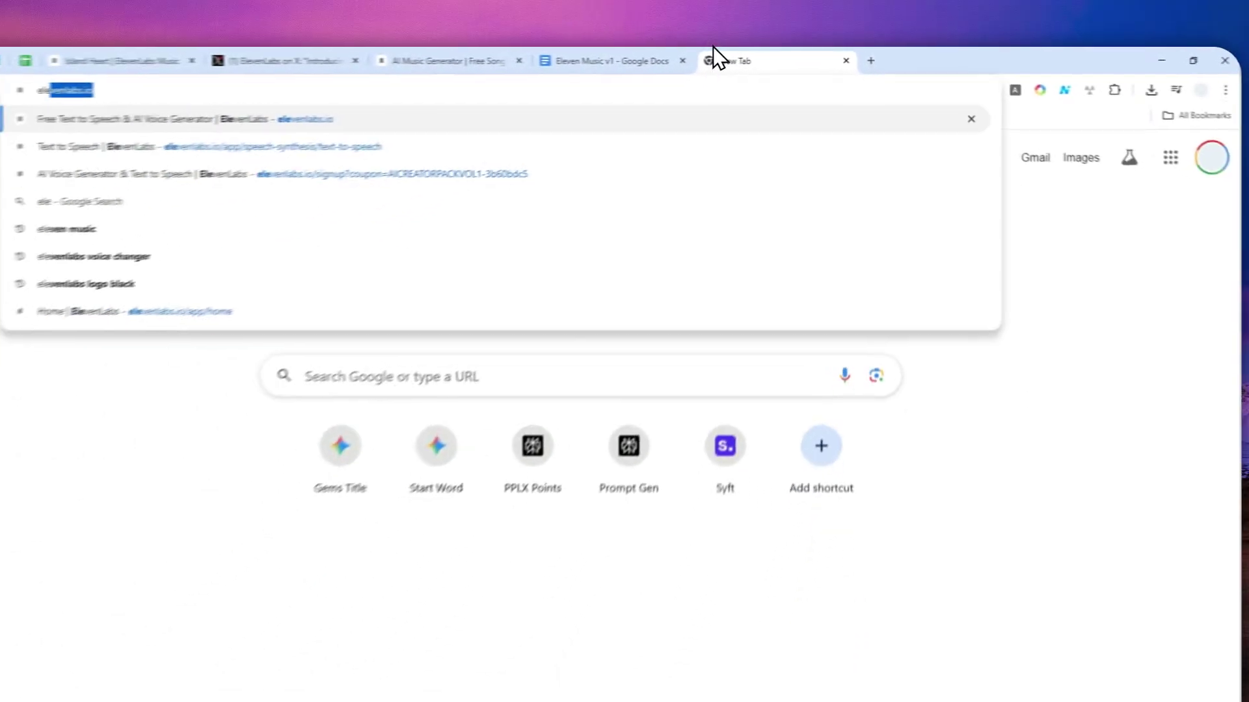
key(Return)
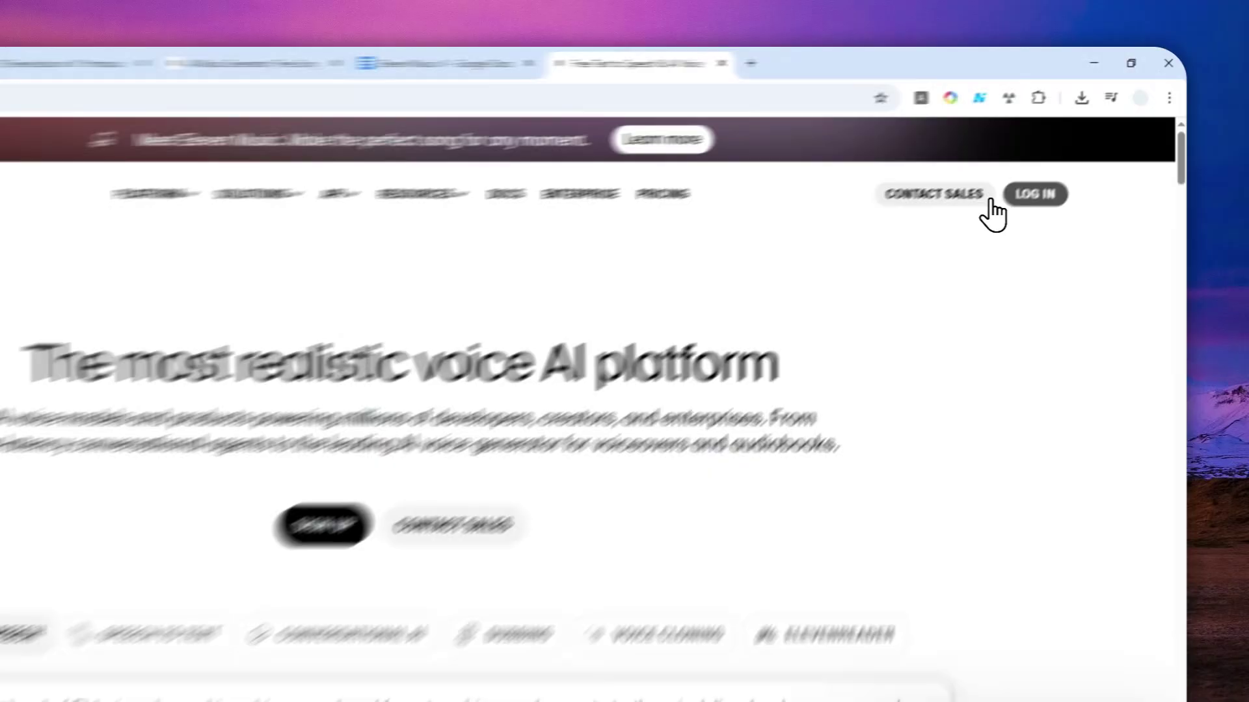
click(1076, 152)
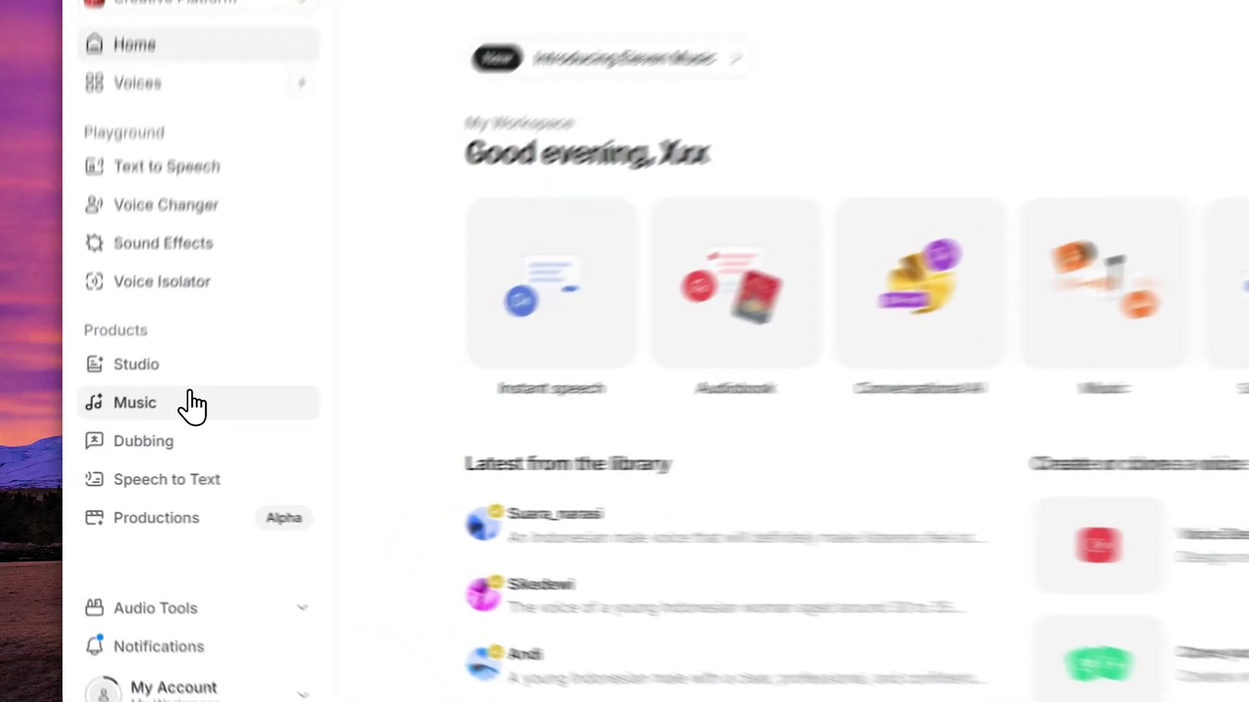
click(140, 432)
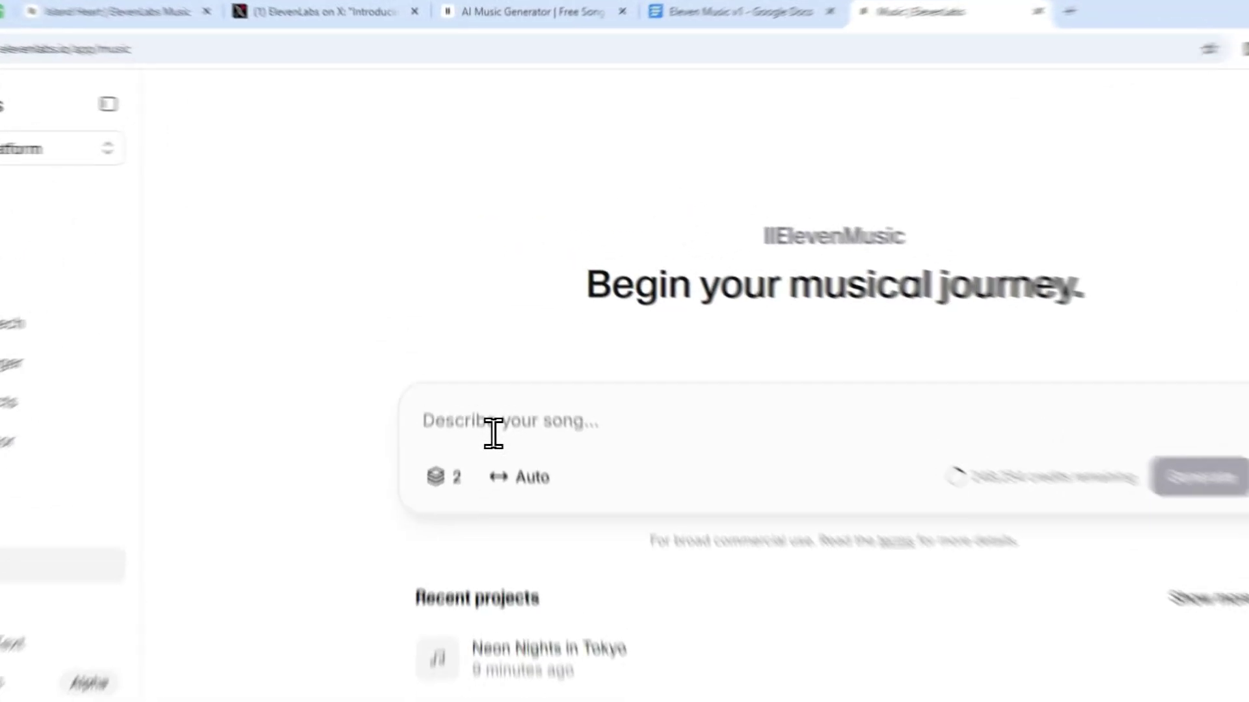
click(479, 339)
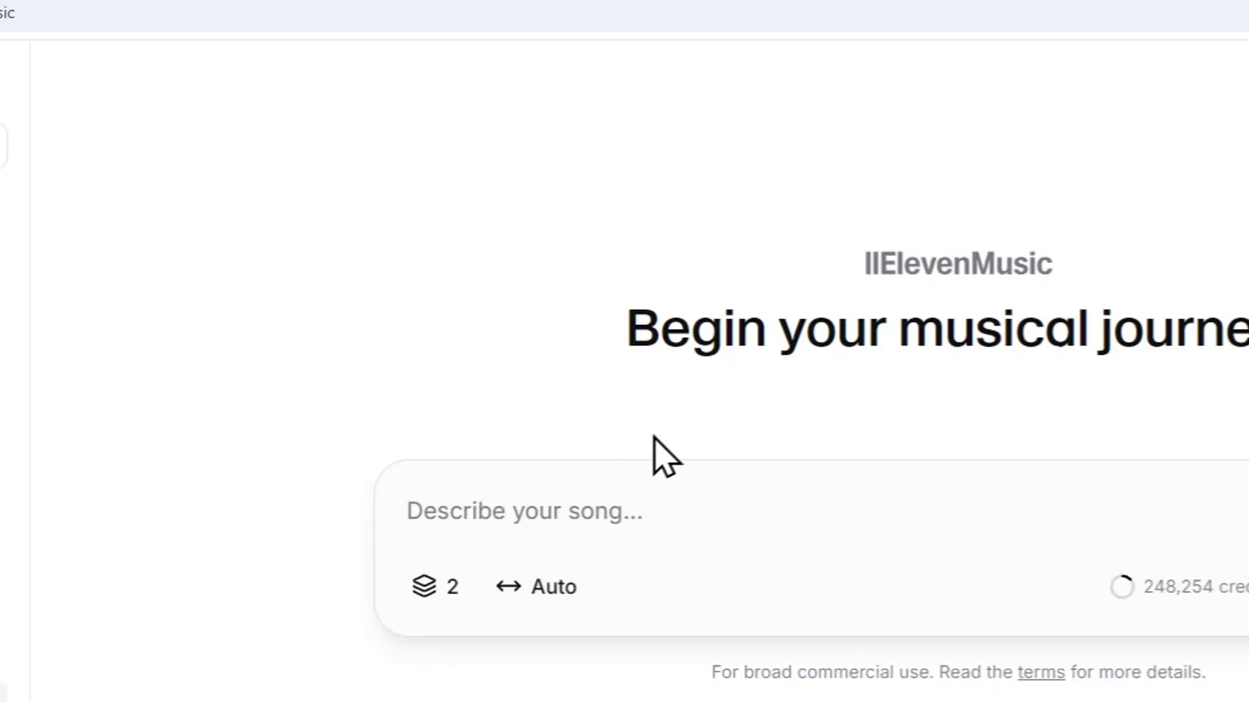
Switch to the Eleven Music v1 document in Google Docs and read through the example song prompts by category.
click(692, 33)
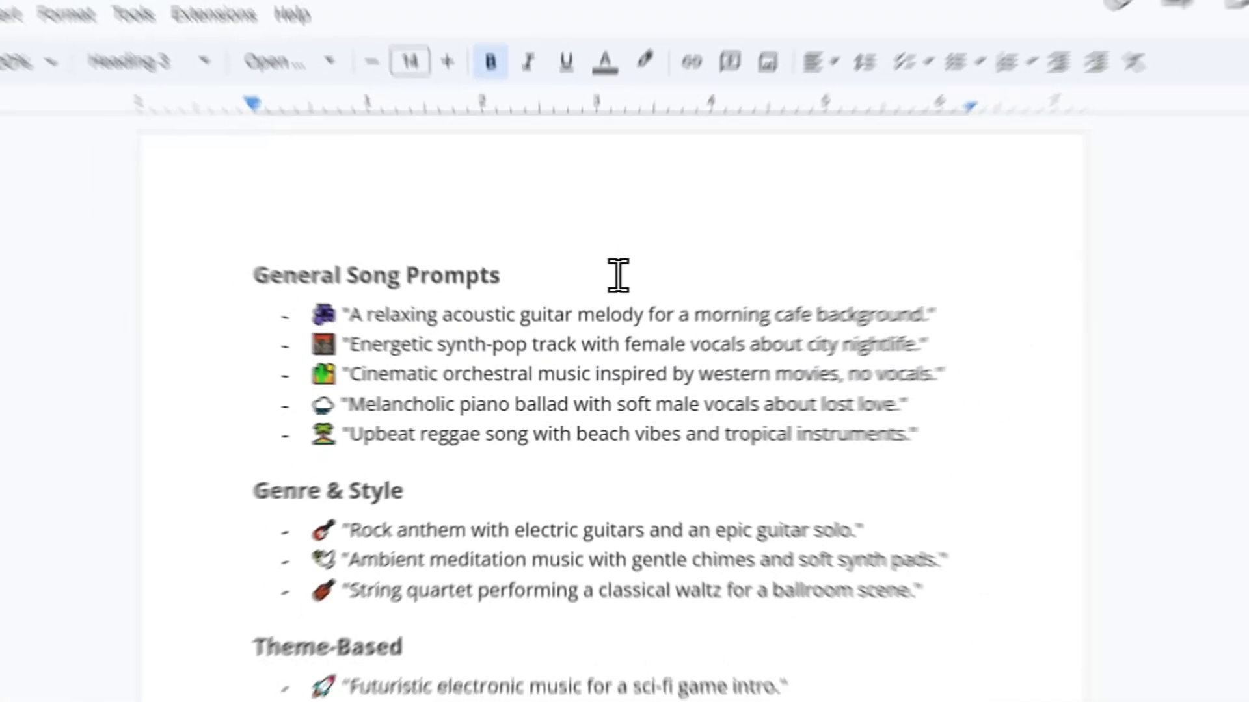
scroll(689, 325, down, 5)
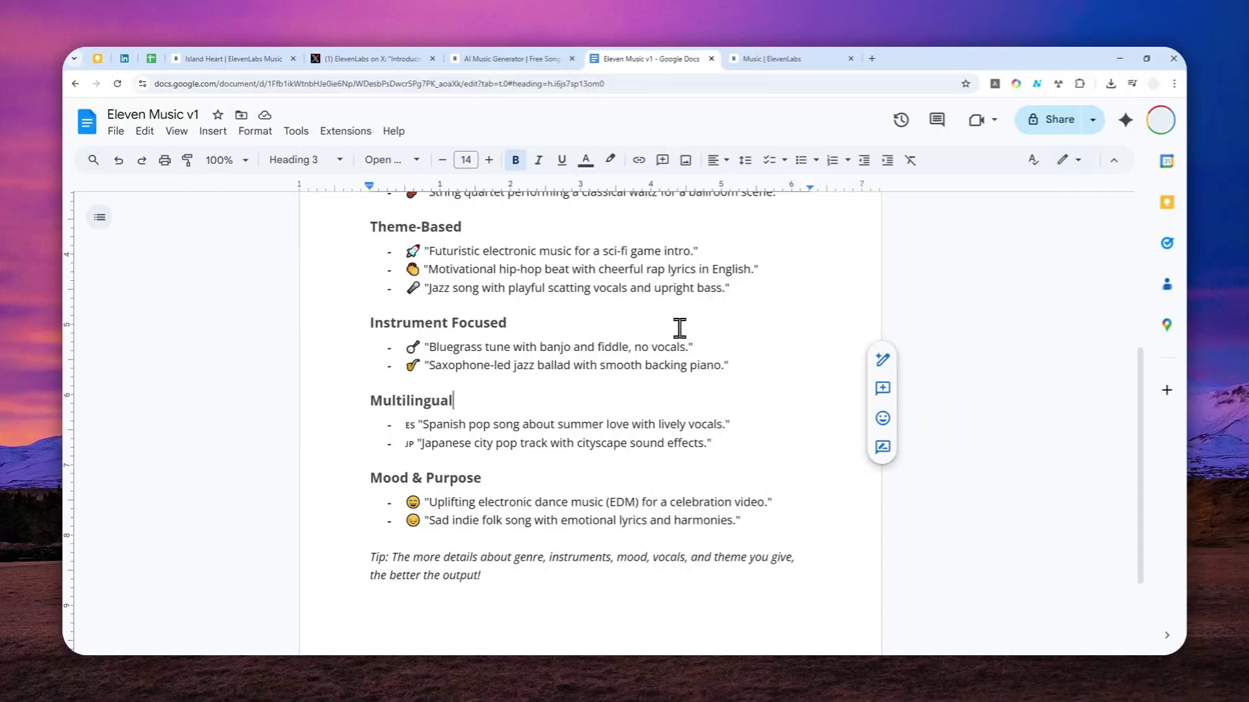
scroll(686, 335, up, 5)
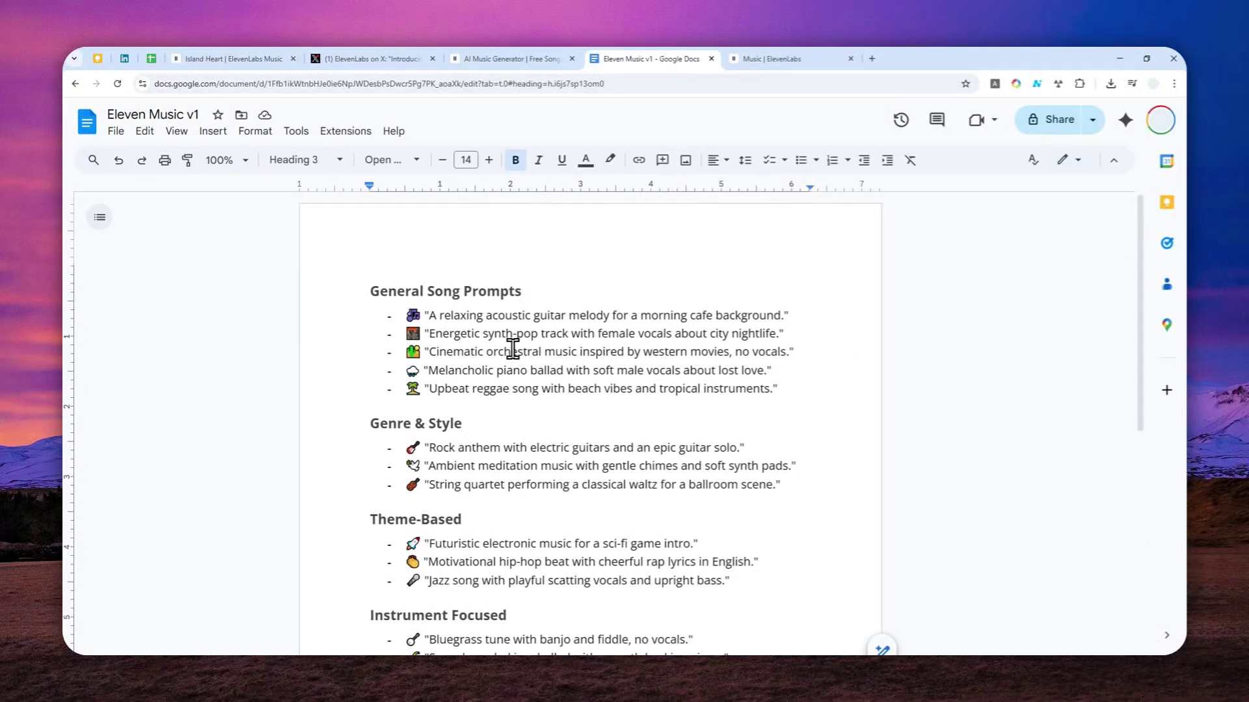
scroll(477, 369, down, 2)
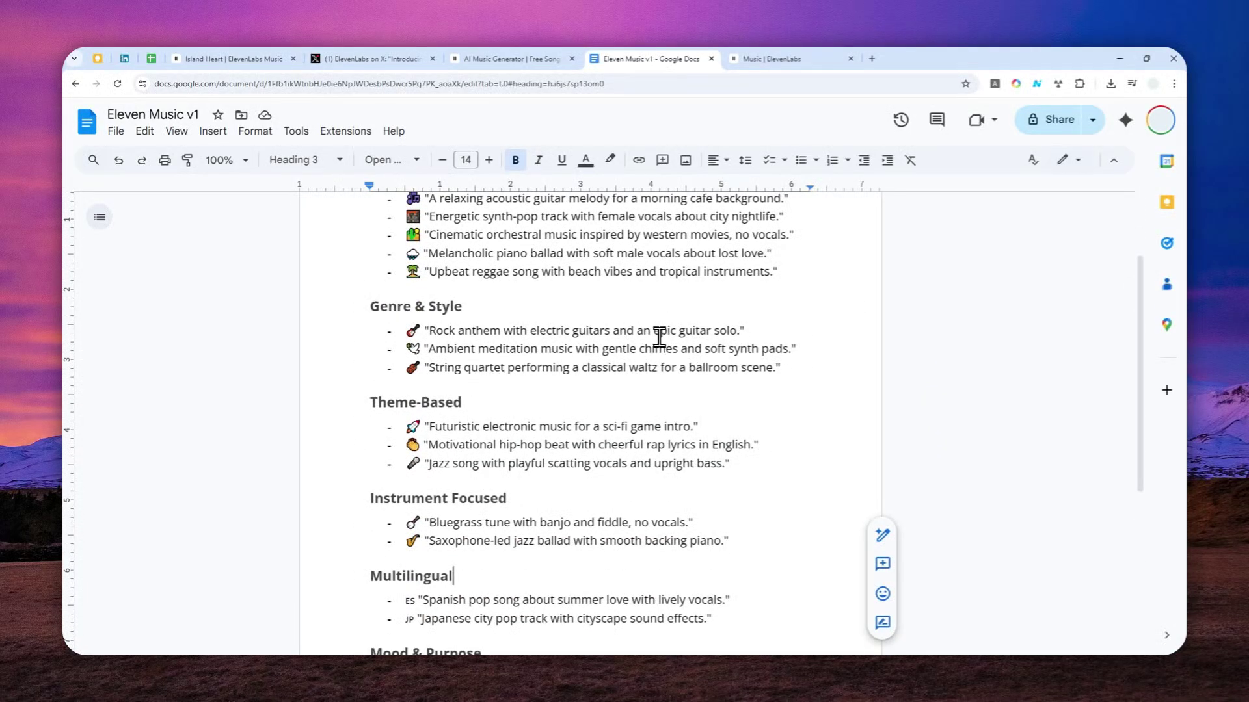
scroll(642, 336, down, 4)
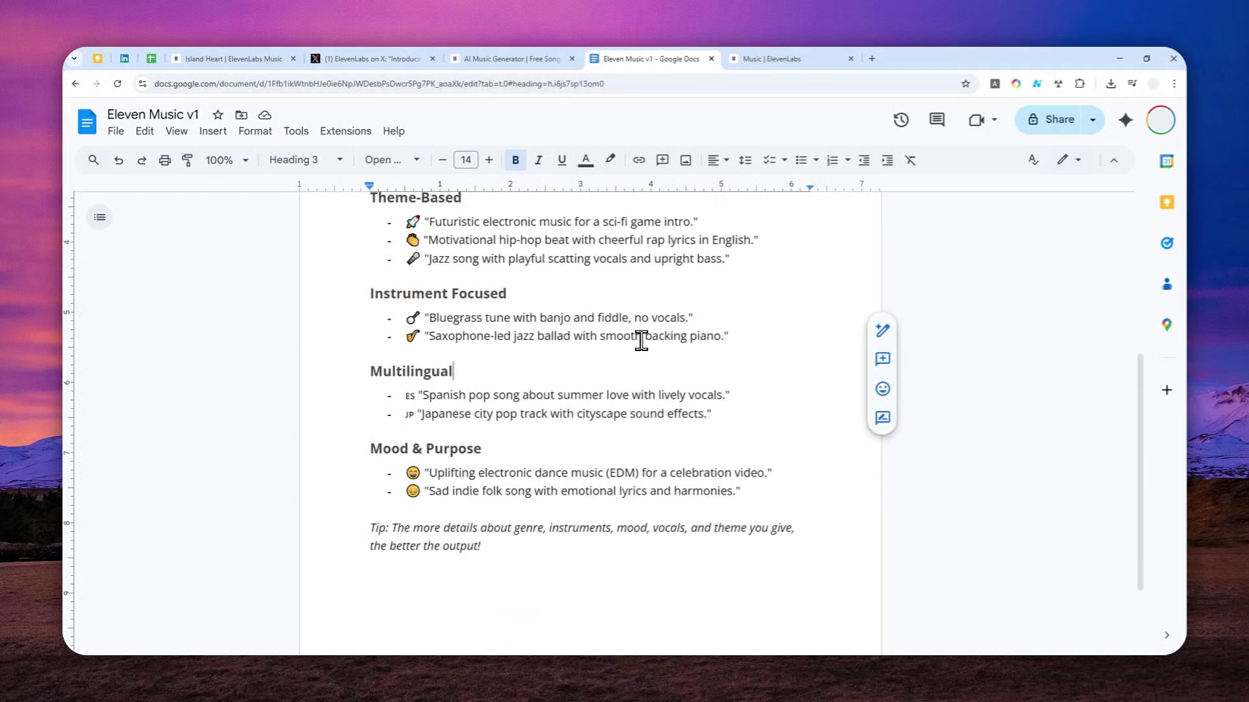
scroll(640, 340, up, 6)
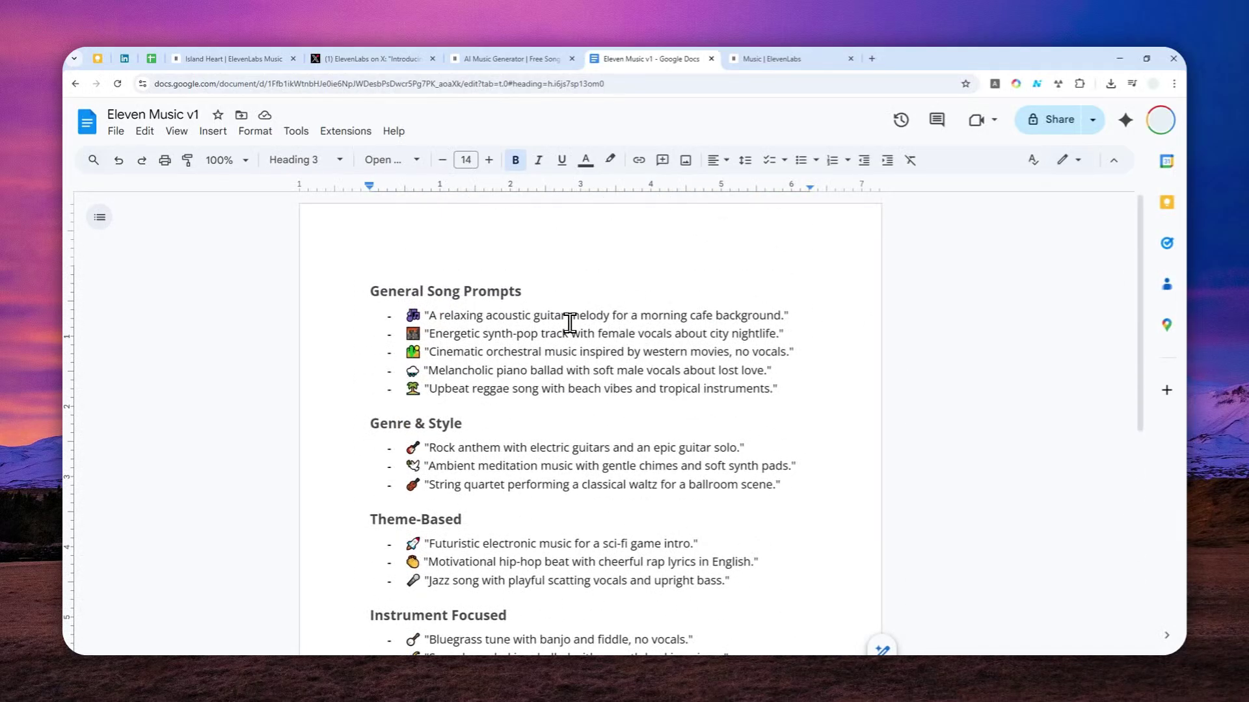
scroll(569, 322, down, 7)
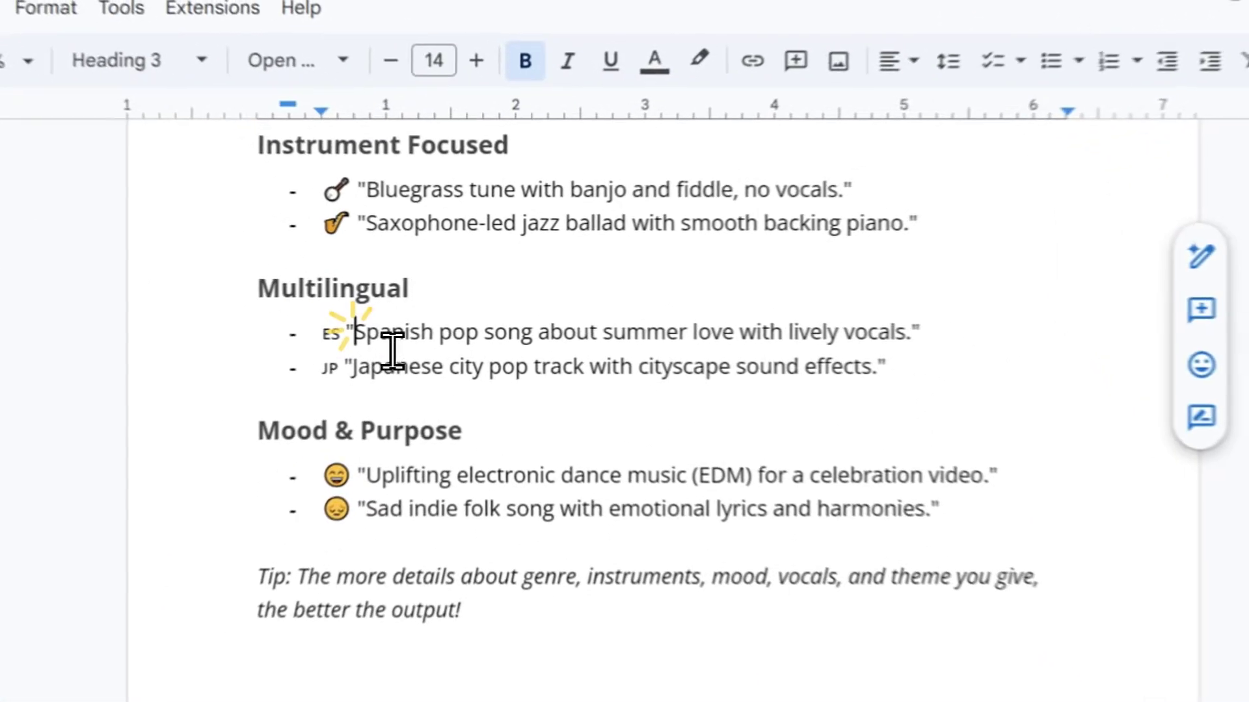
Copy the prompt "Spanish pop song about summer love with lively vocals" from the Multilingual section into the ElevenLabs song description.
drag(423, 307, 706, 317)
drag(909, 357, 934, 357)
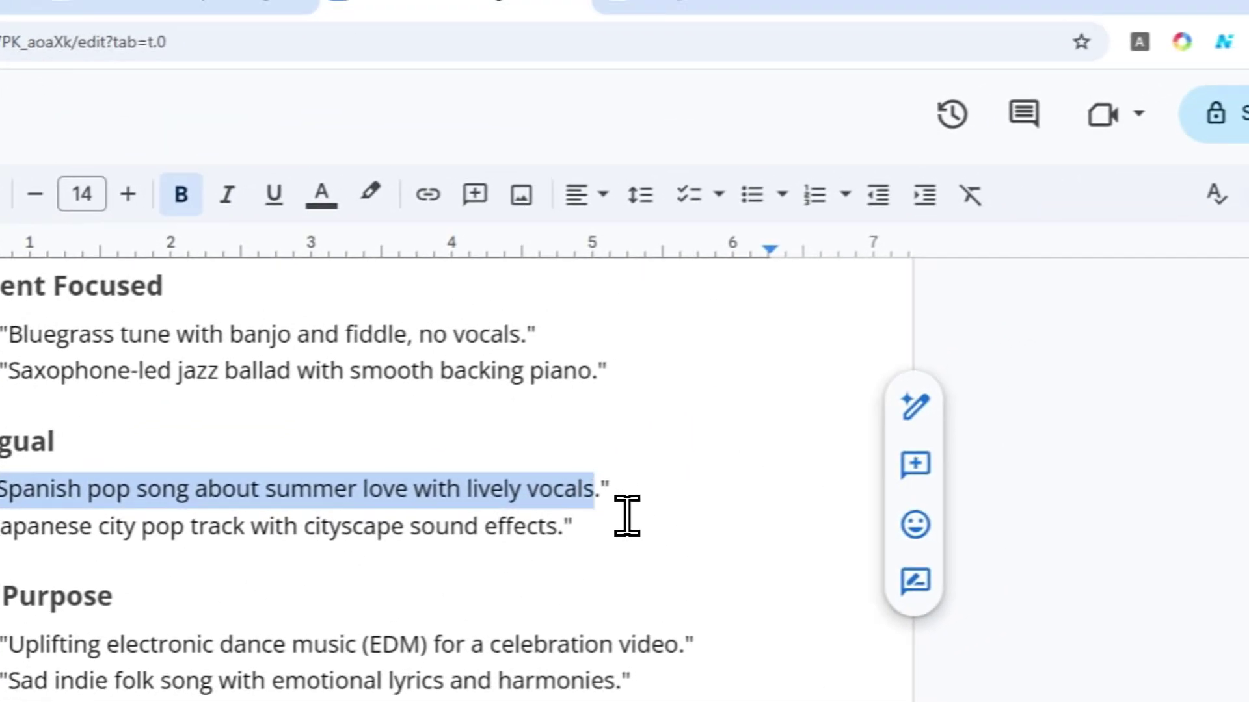
right_click(533, 501)
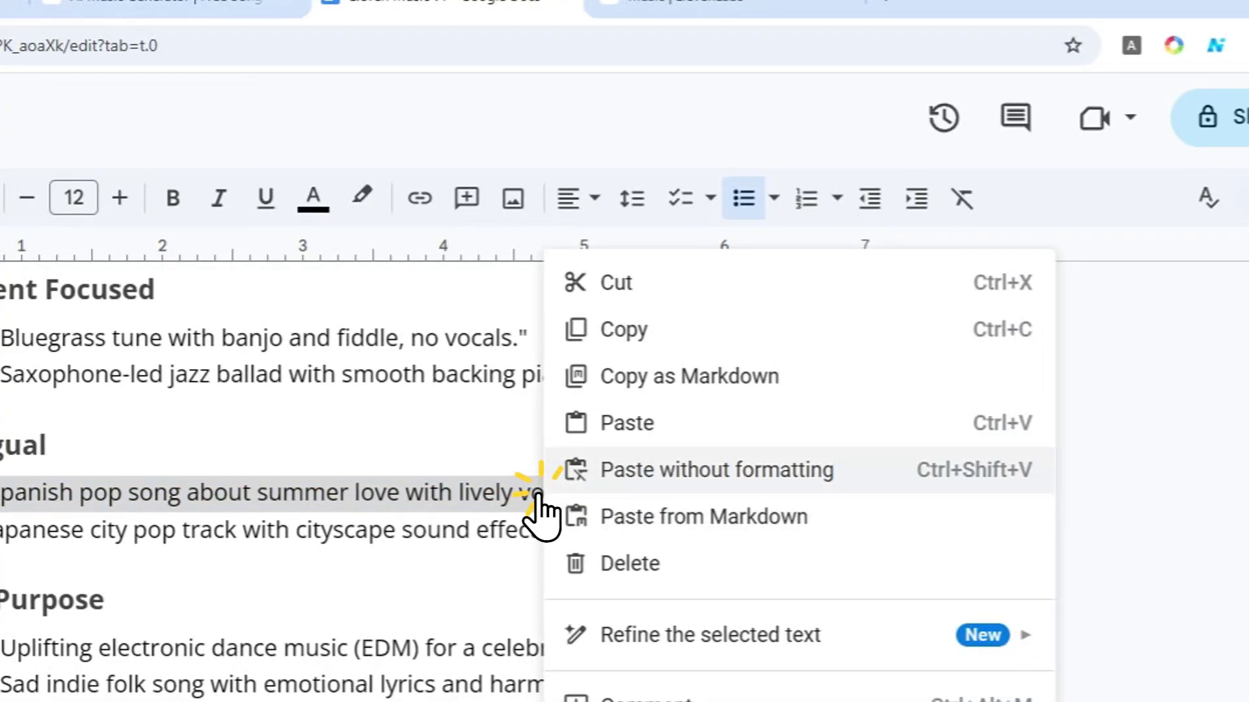
click(703, 313)
click(706, 2)
right_click(413, 467)
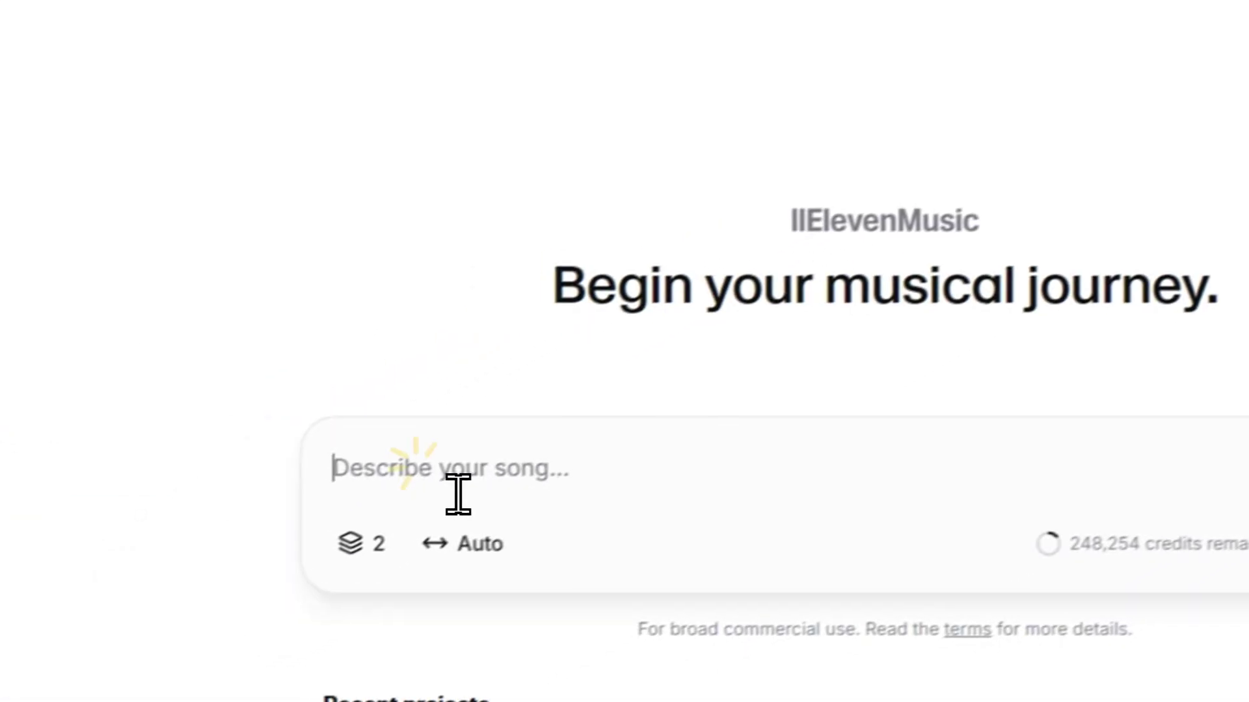
click(547, 673)
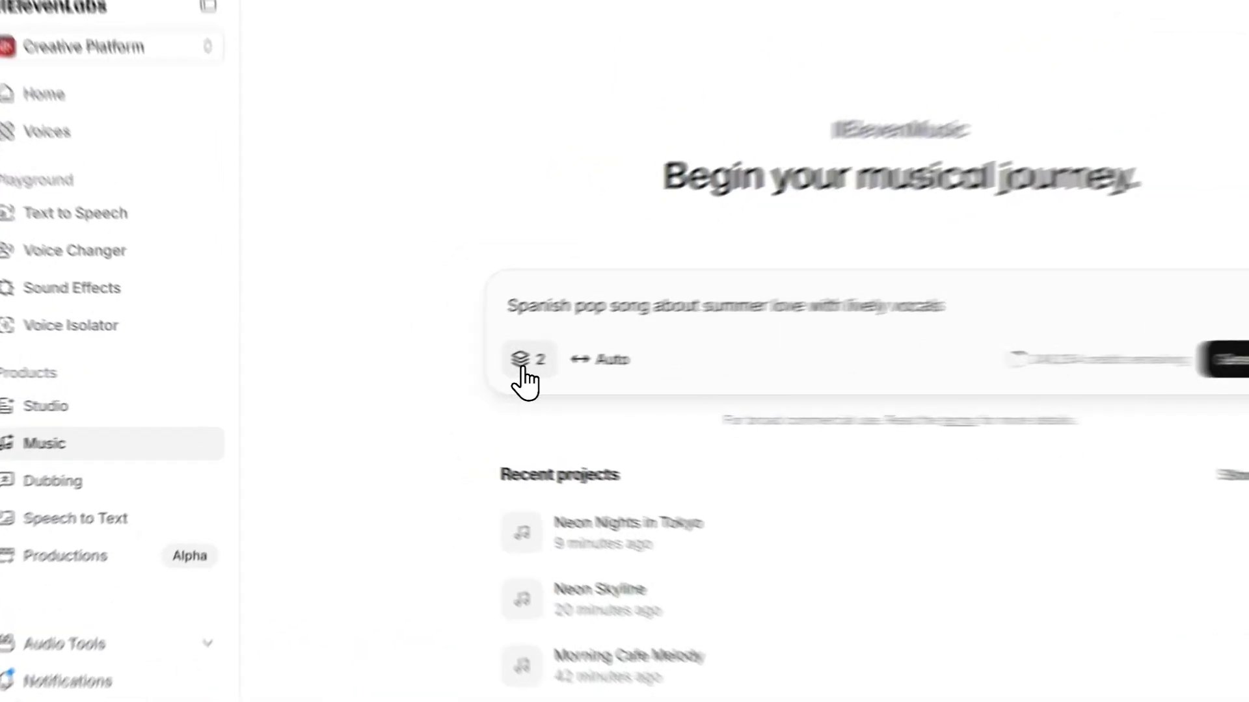
Set the number of song variants to 1.
click(447, 370)
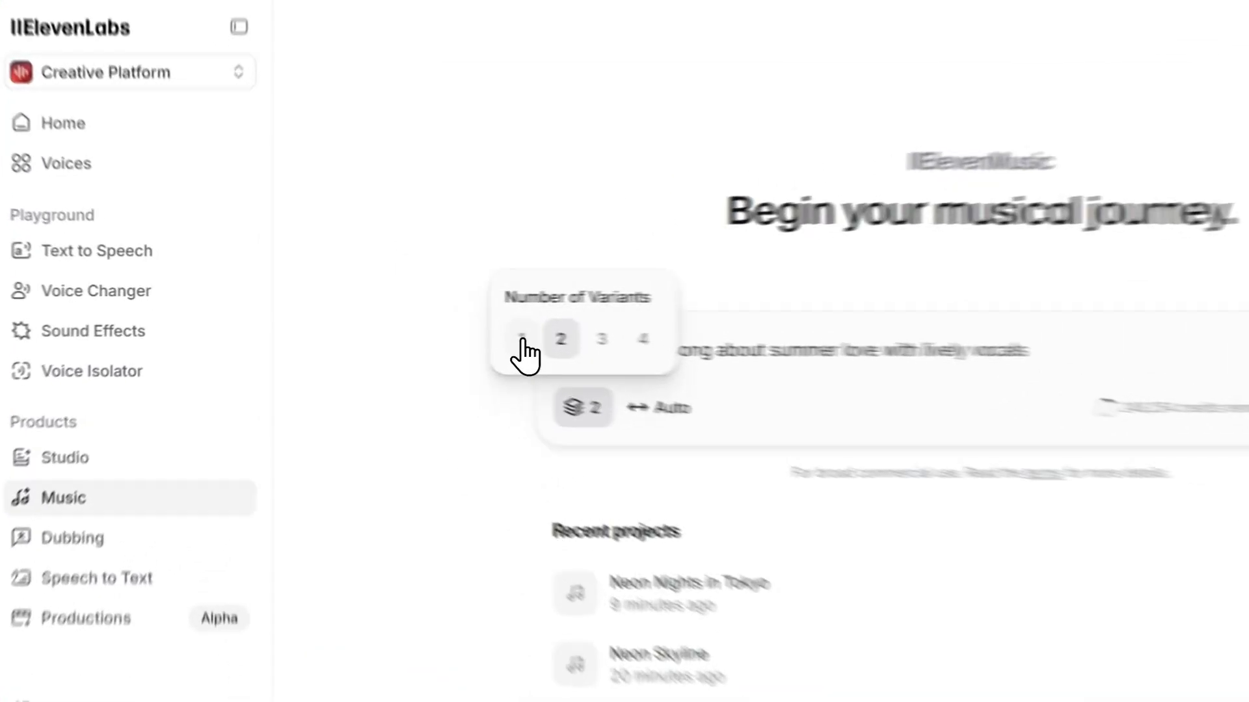
click(412, 327)
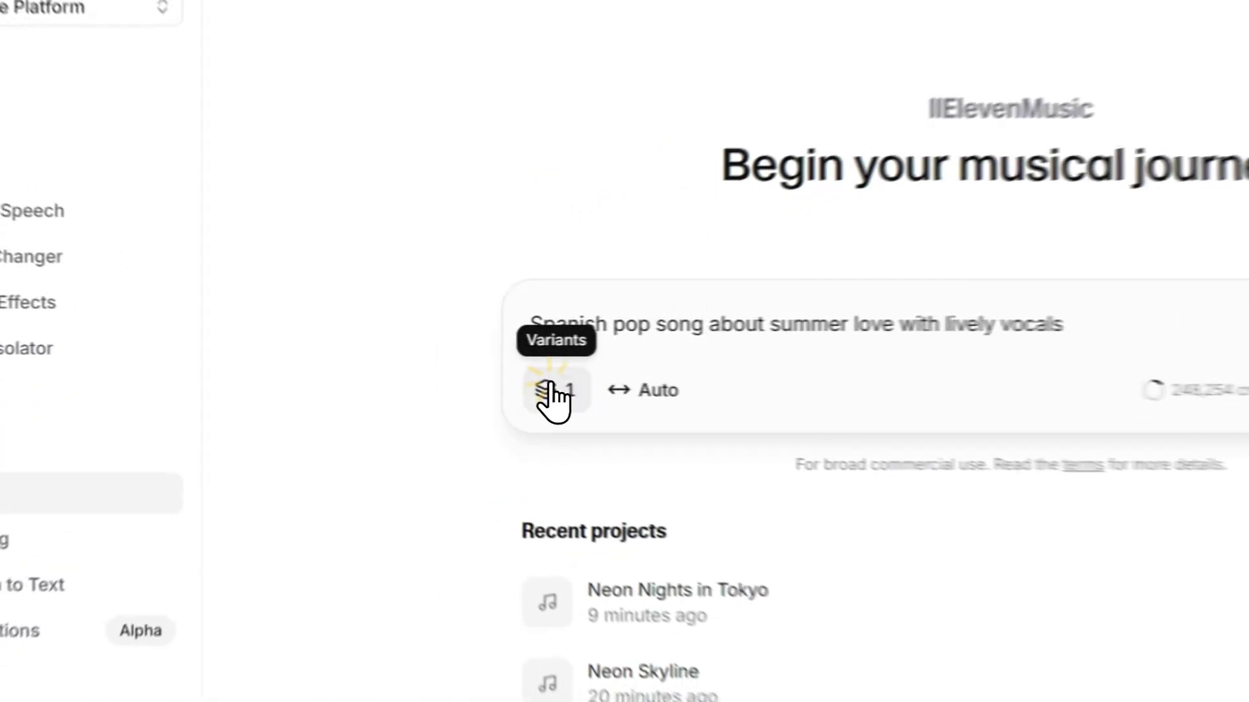
click(452, 371)
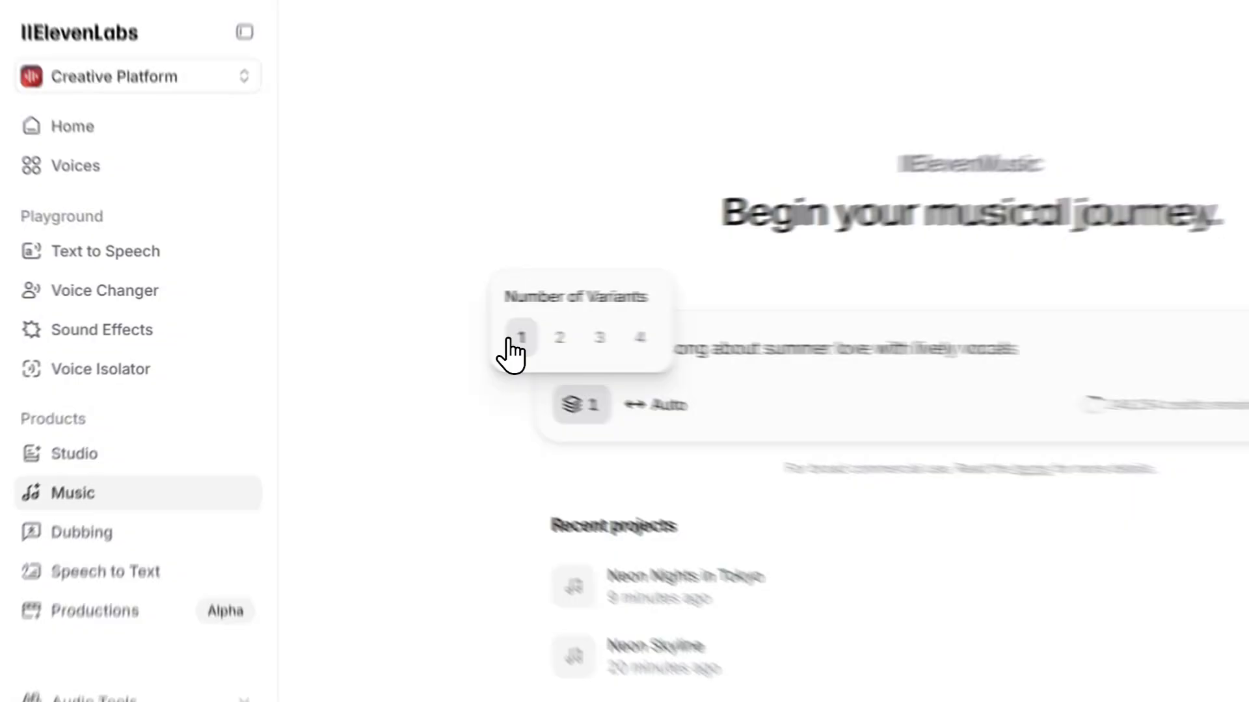
click(410, 327)
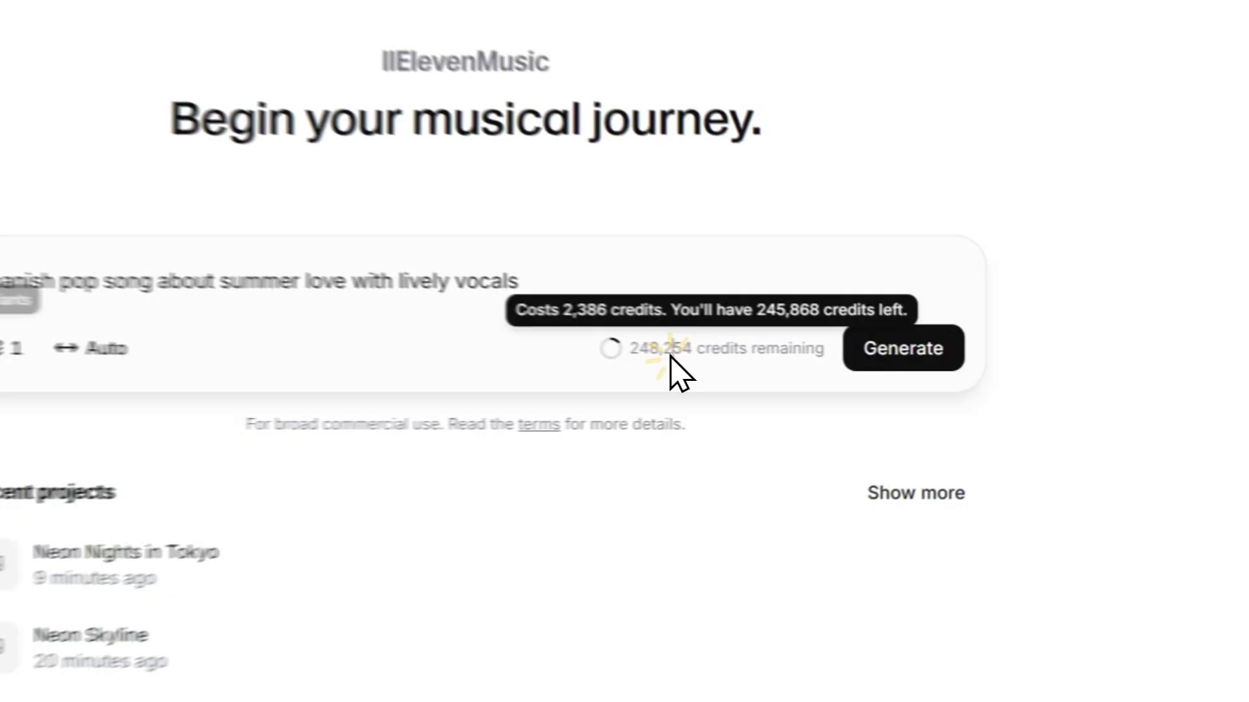
Check the credit cost and duration choices, then generate the song with the duration left on Auto.
click(828, 373)
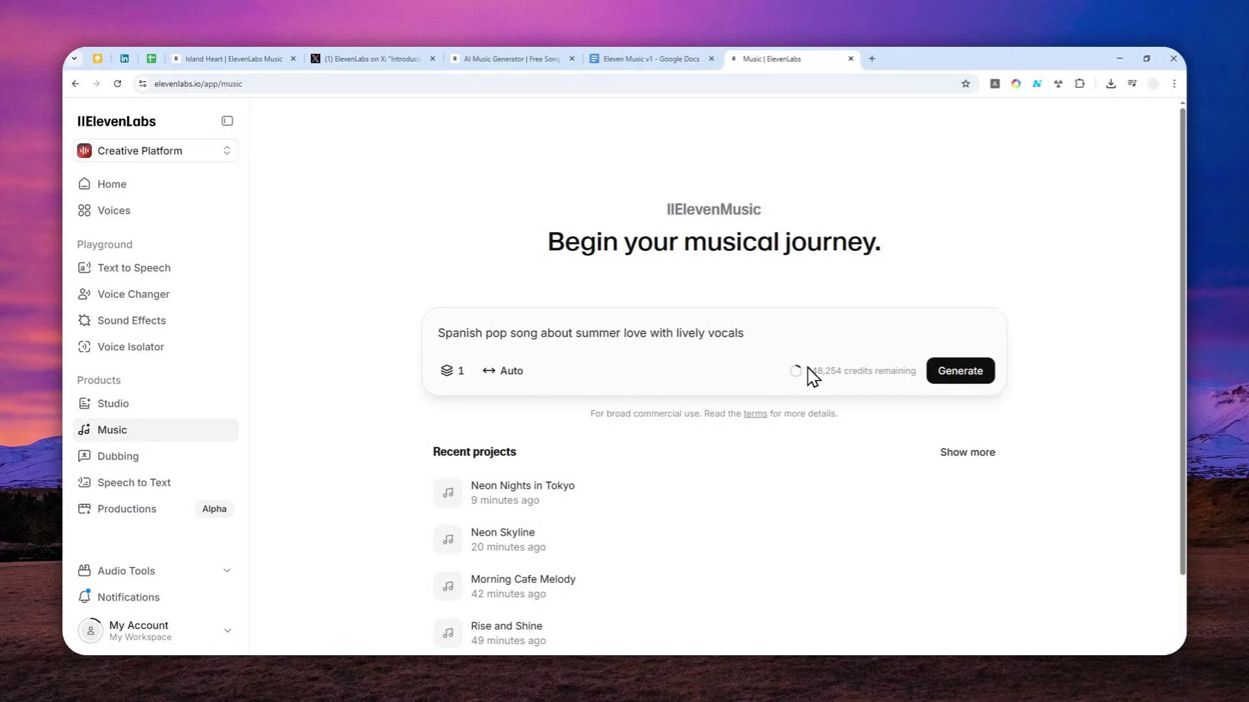
click(511, 370)
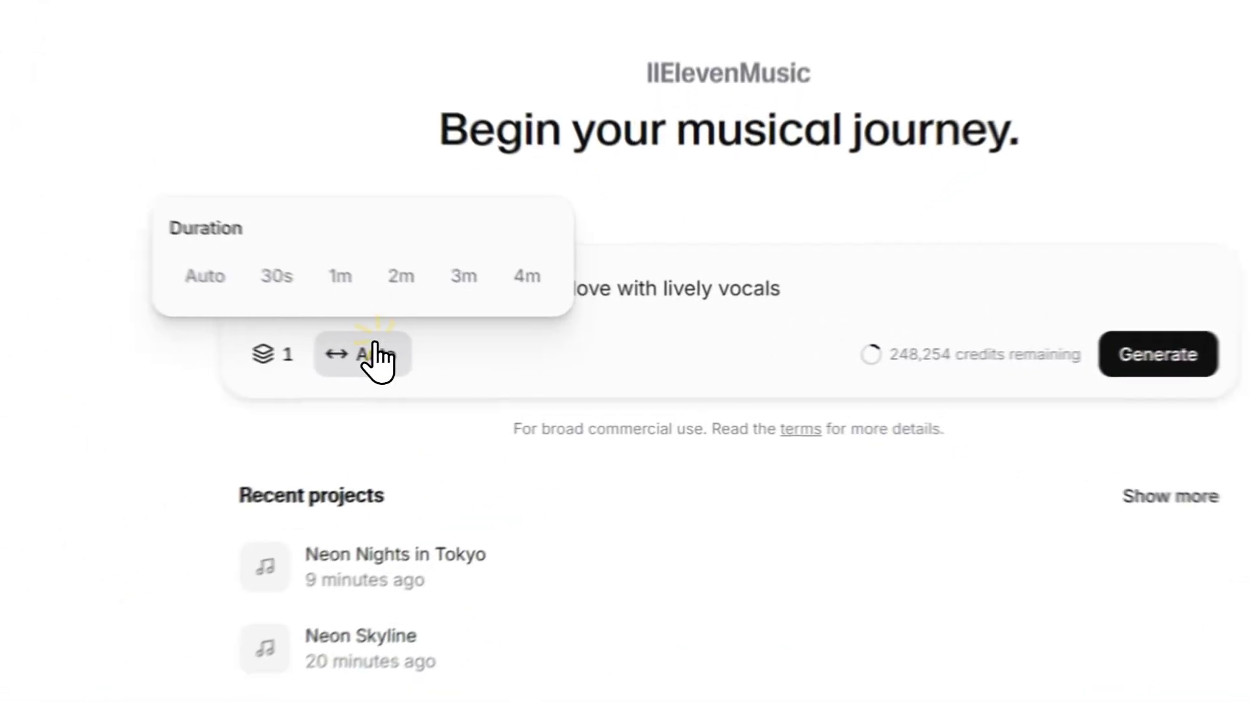
click(512, 372)
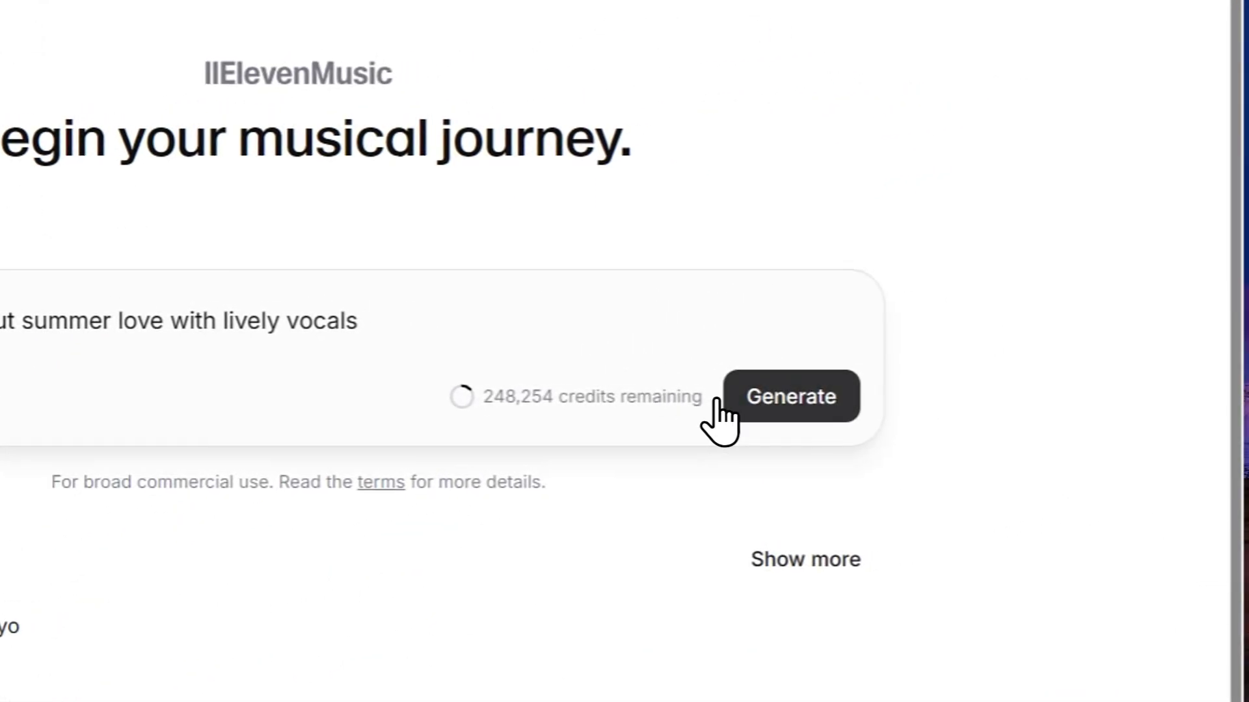
click(774, 405)
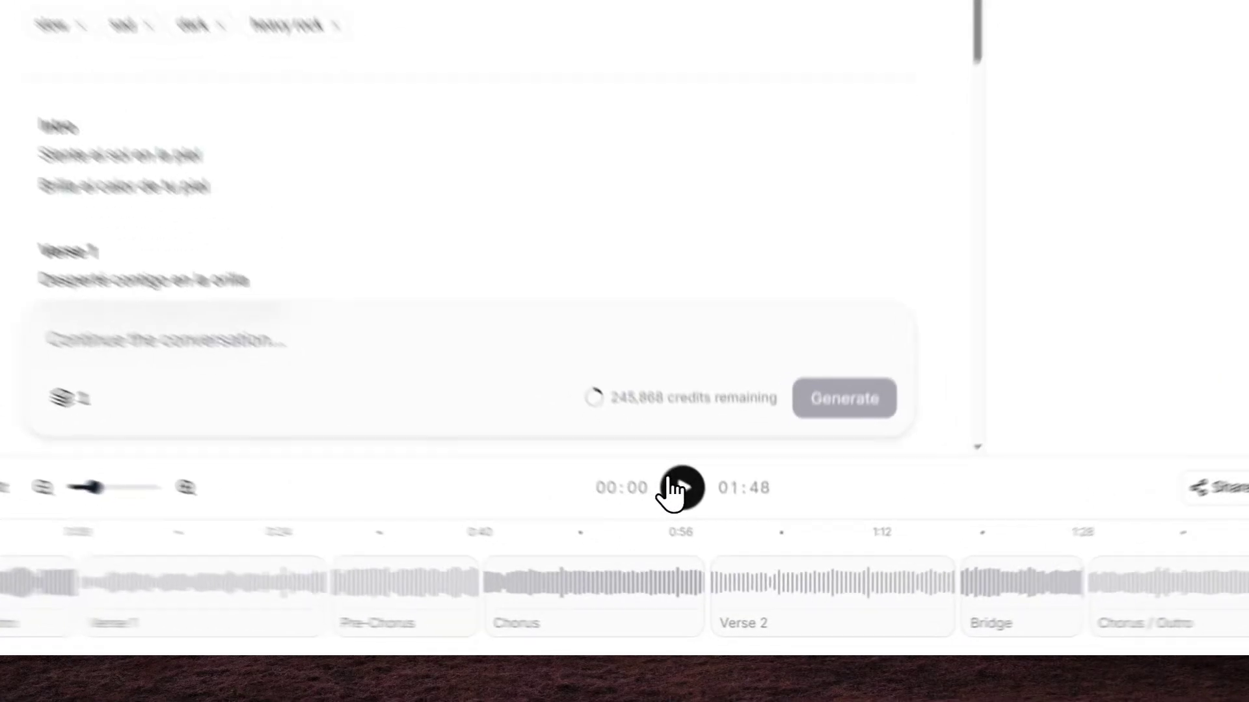
Play the first 18 seconds of the generated song, pause it and return to the include and exclude styles.
click(718, 545)
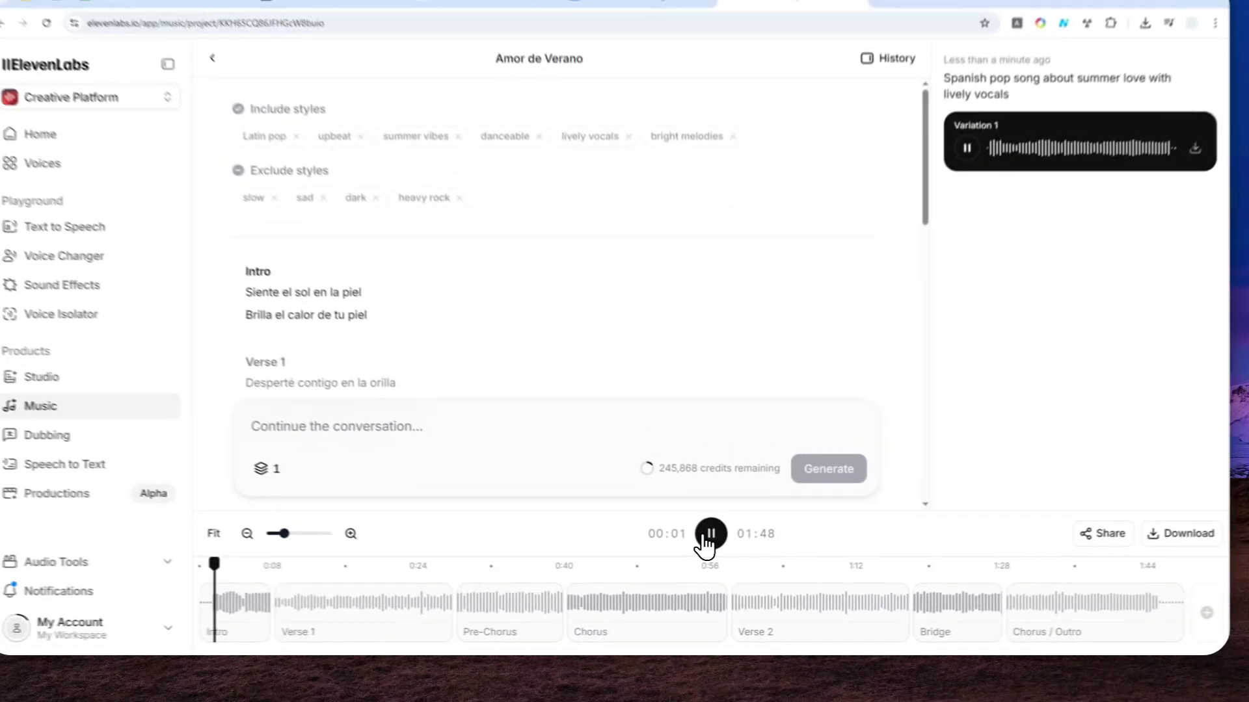
key(XF86AudioLowerVolume)
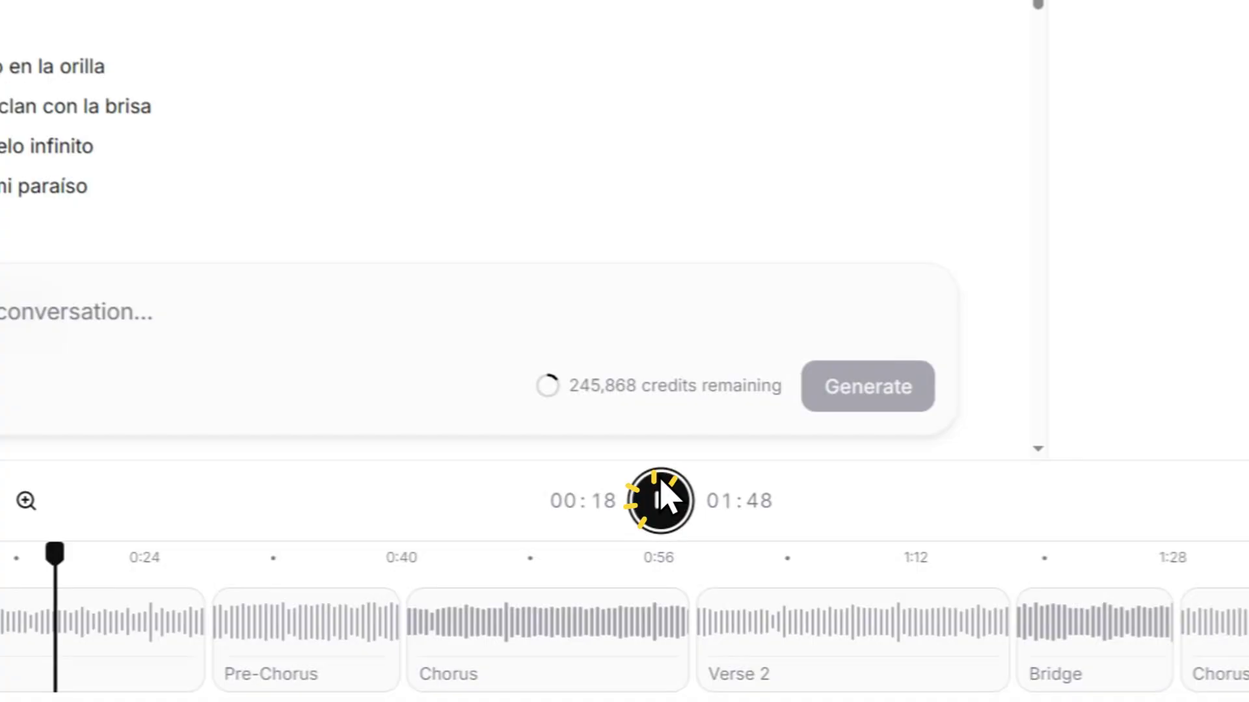
click(717, 549)
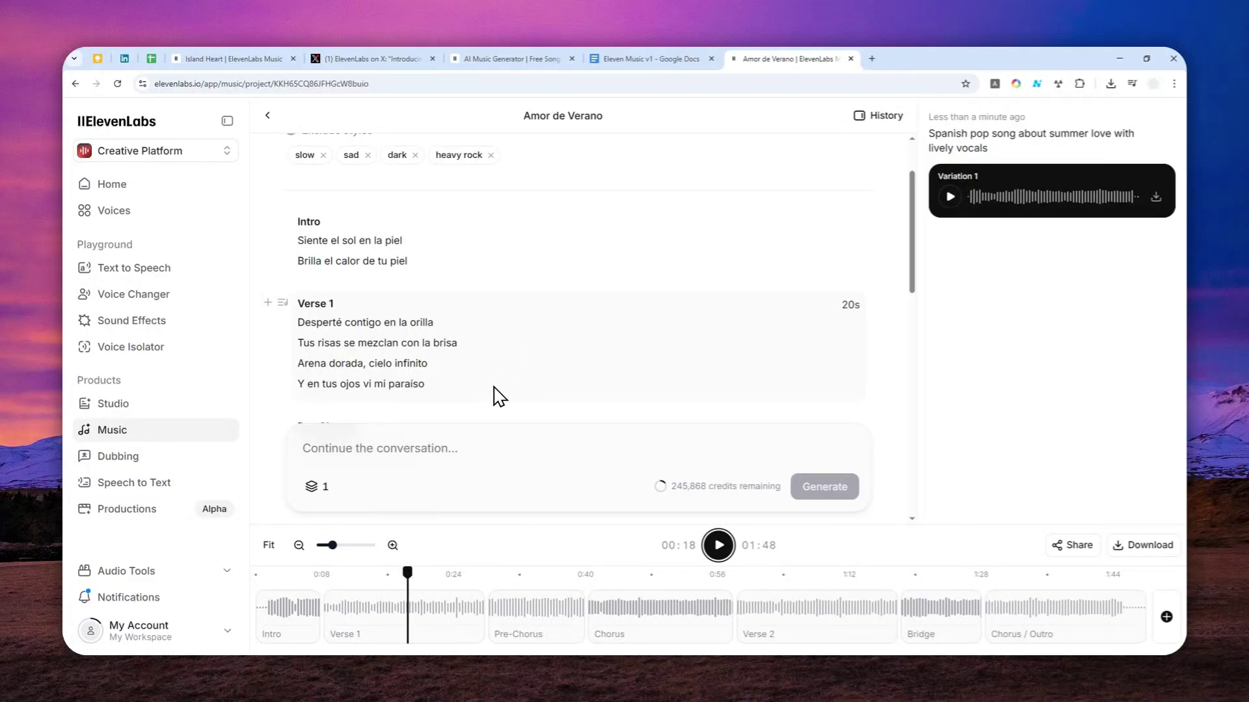
scroll(520, 396, up, 2)
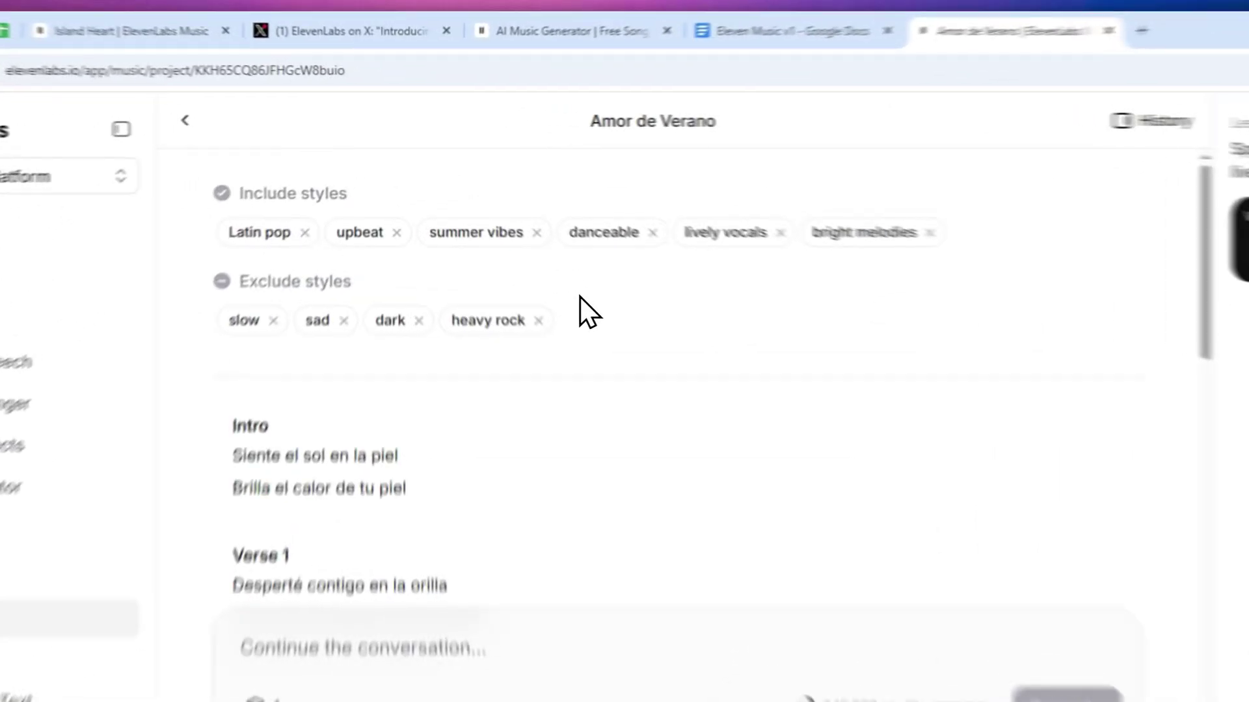
Append "xxx" to the first lyric line of the Intro and delete it again.
click(517, 242)
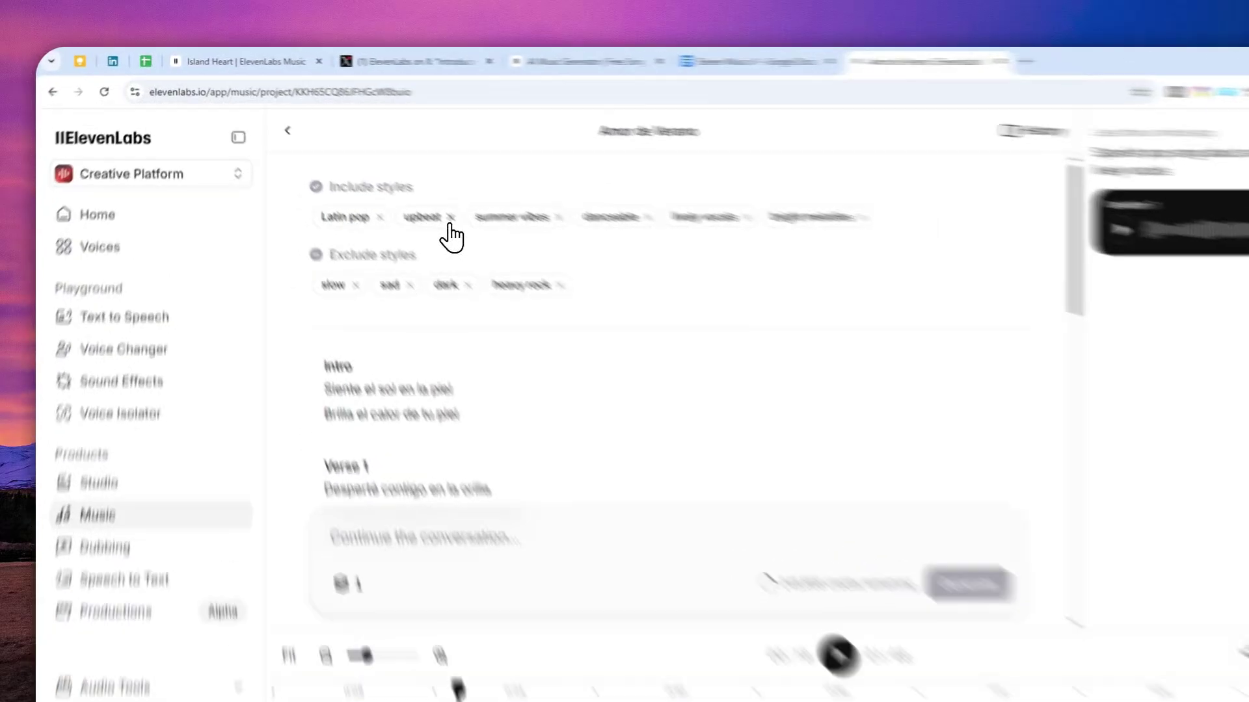
click(400, 187)
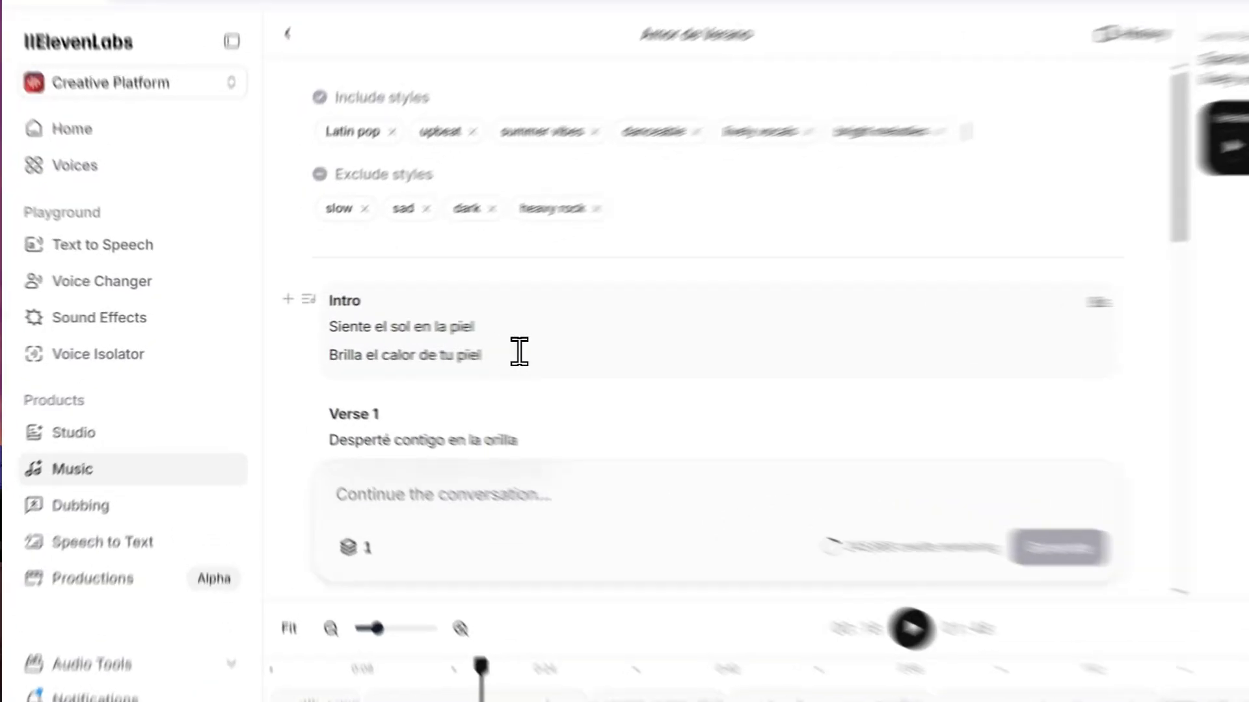
click(430, 325)
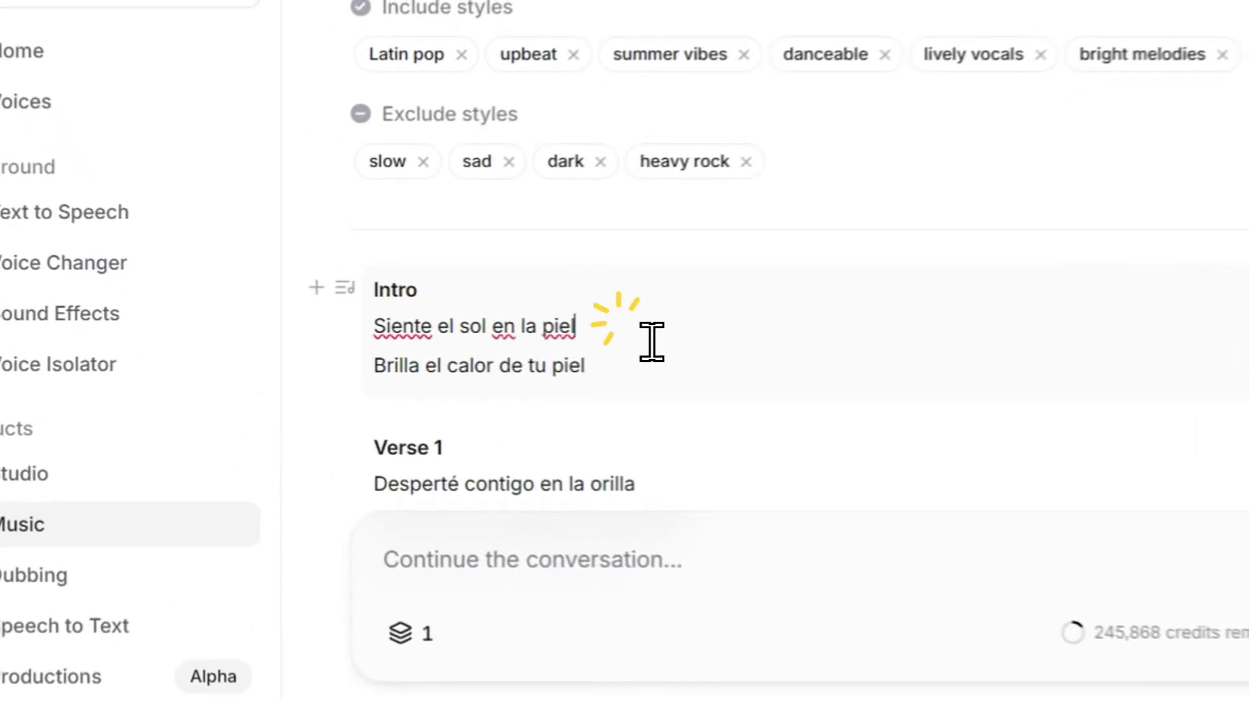
text(xxx)
key(shift+Left)
key(shift+Left)
key(shift+Left)
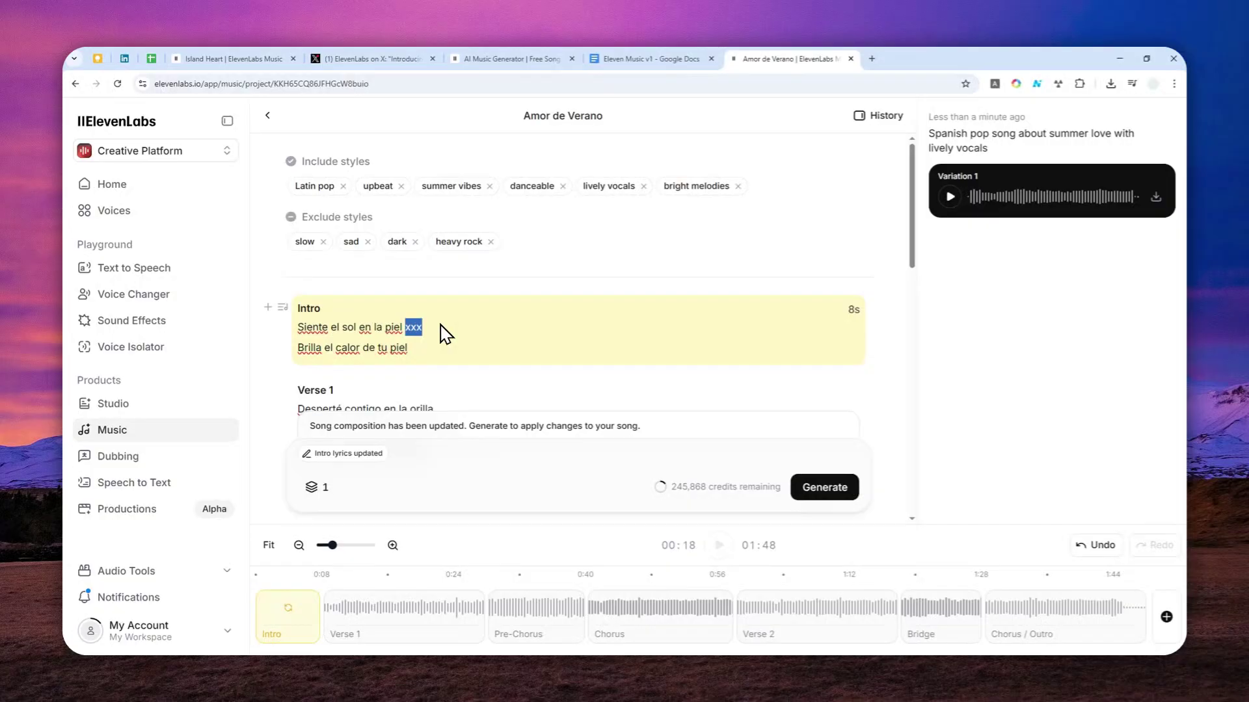
key(BackSpace)
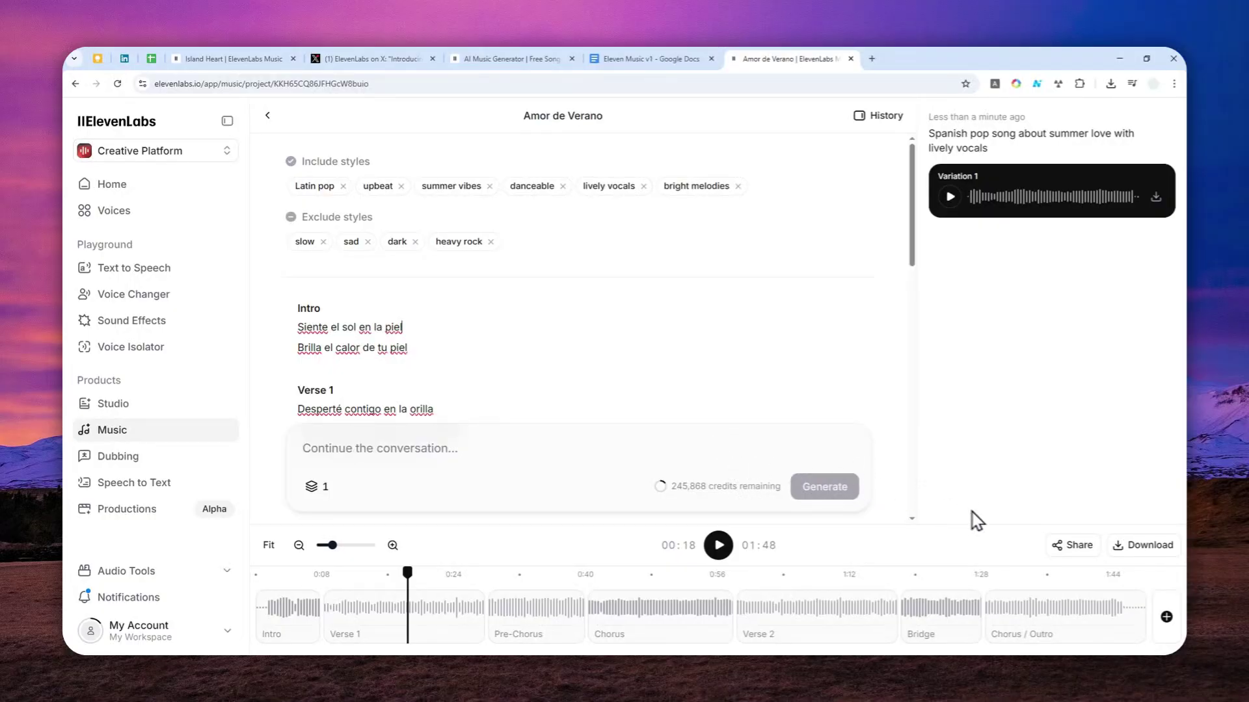
Add a new section at the end of the song and delete it together with the Chorus / Outro section.
click(1167, 616)
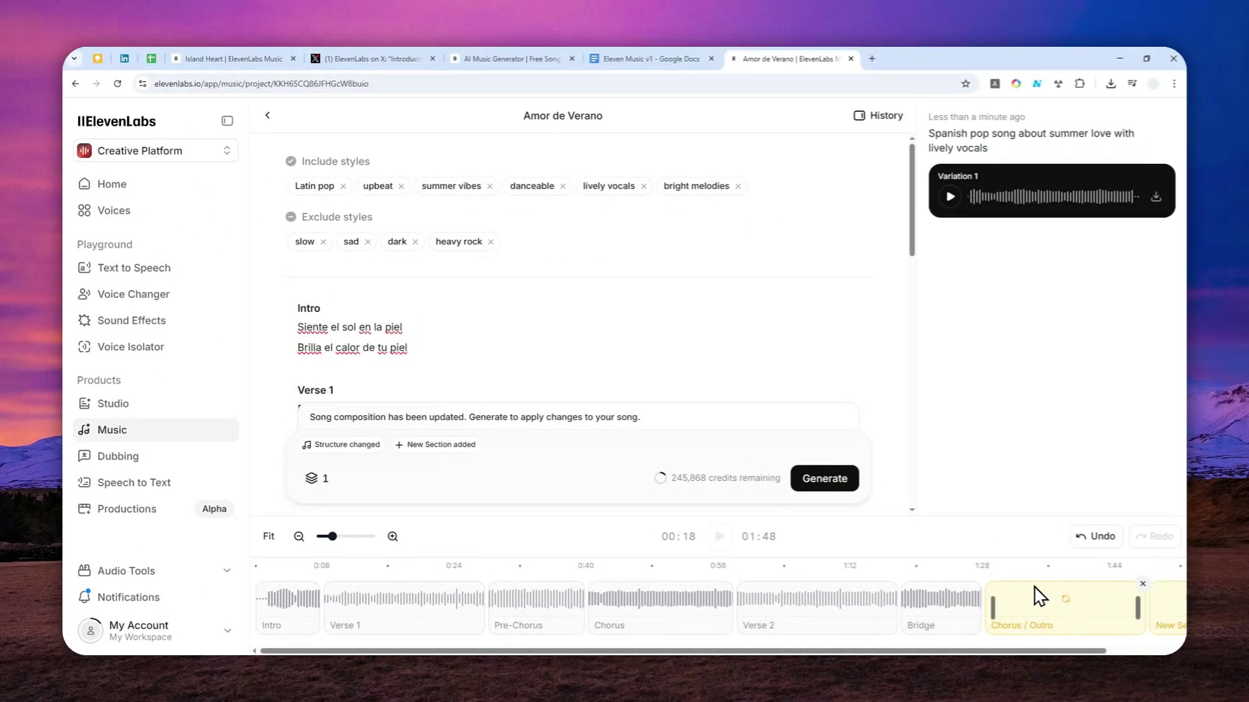
click(1143, 582)
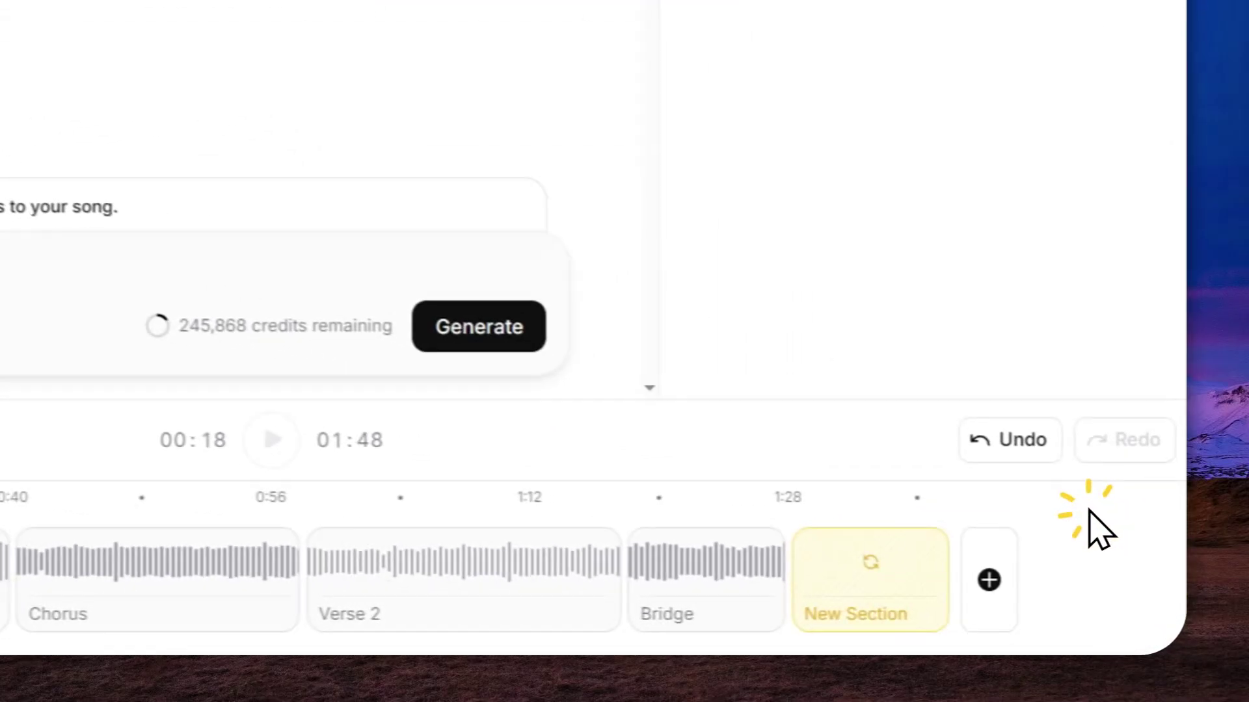
click(1060, 582)
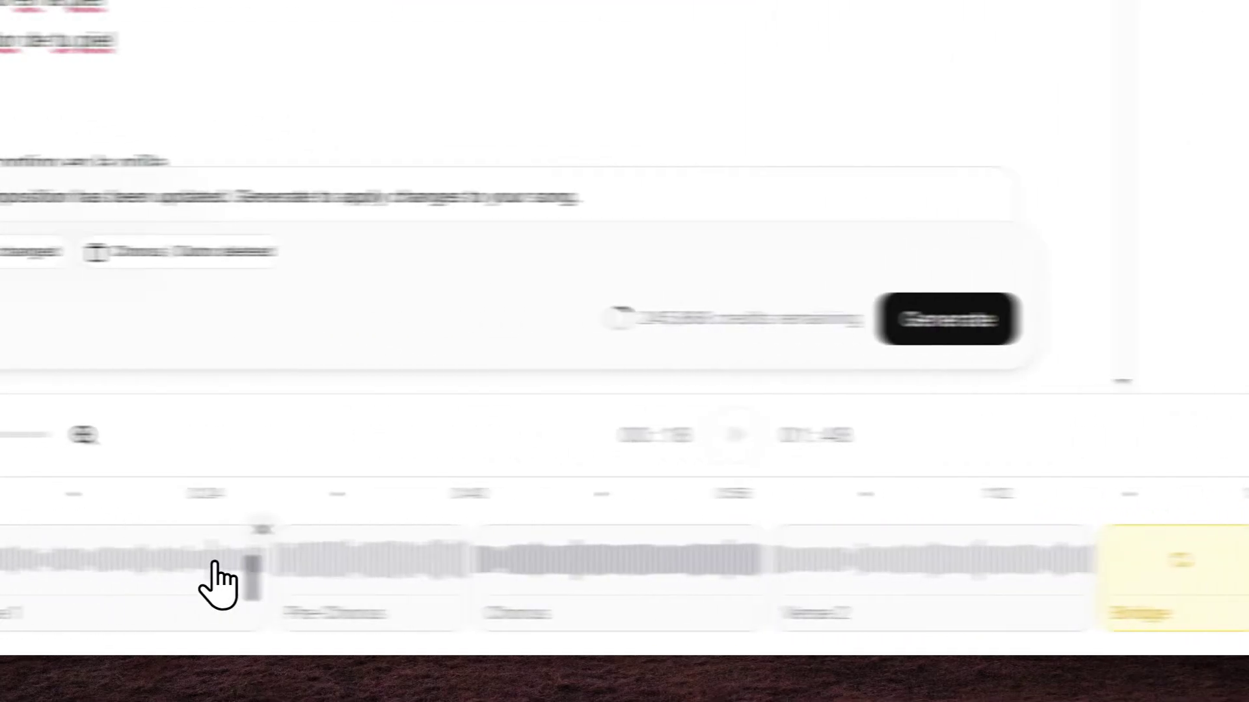
Lengthen the Verse 1 section to about 36 s and regenerate the song.
click(333, 573)
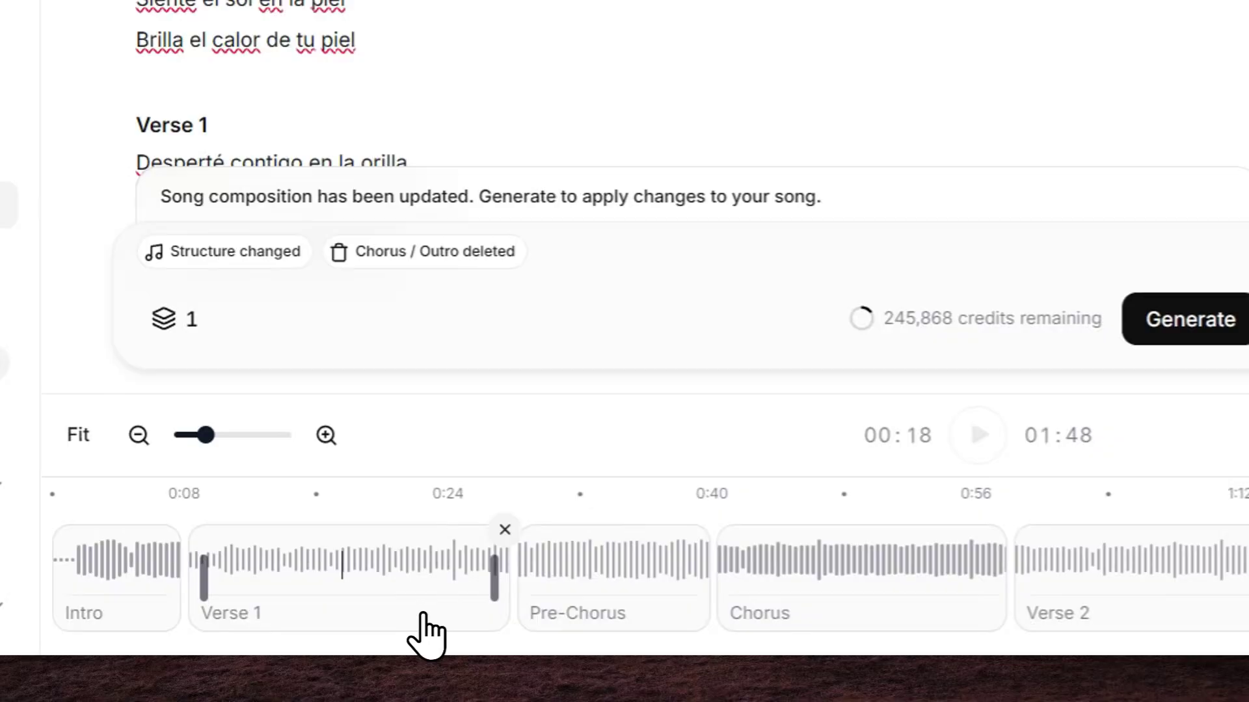
click(496, 584)
drag(499, 585, 762, 576)
click(1170, 320)
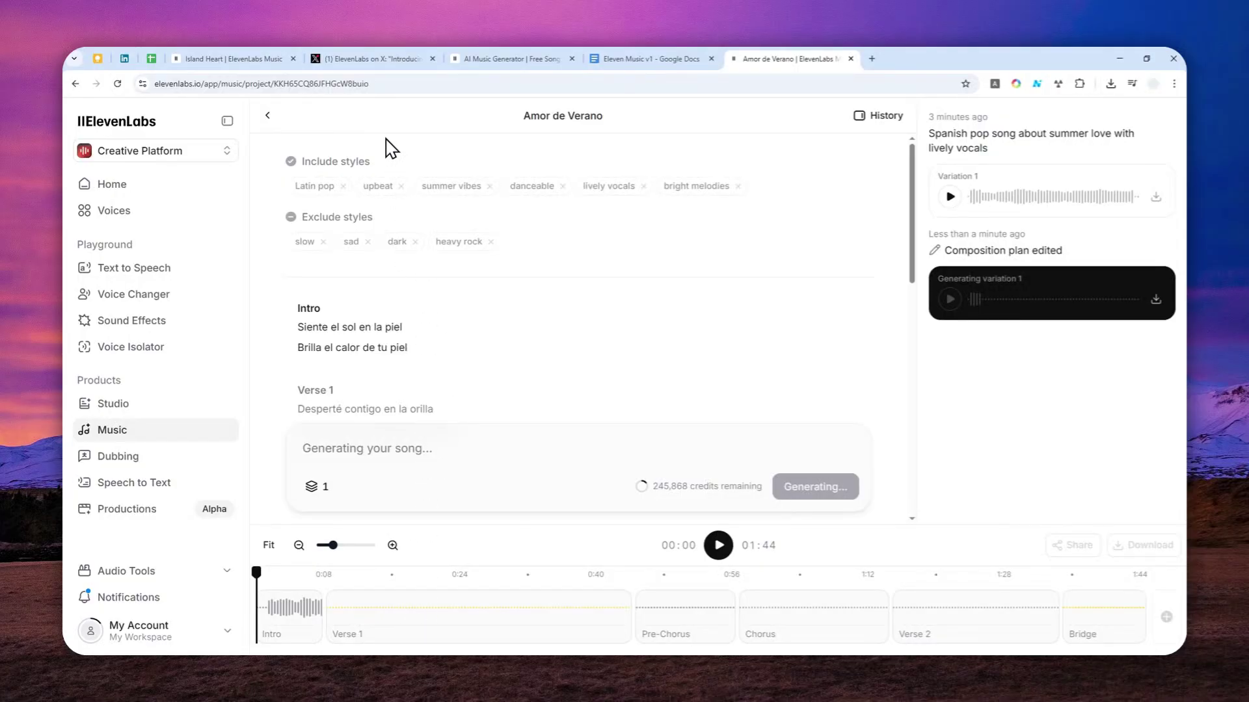
Check the Eleven Music feature list in the ElevenLabs post on X and return to the song project.
click(397, 59)
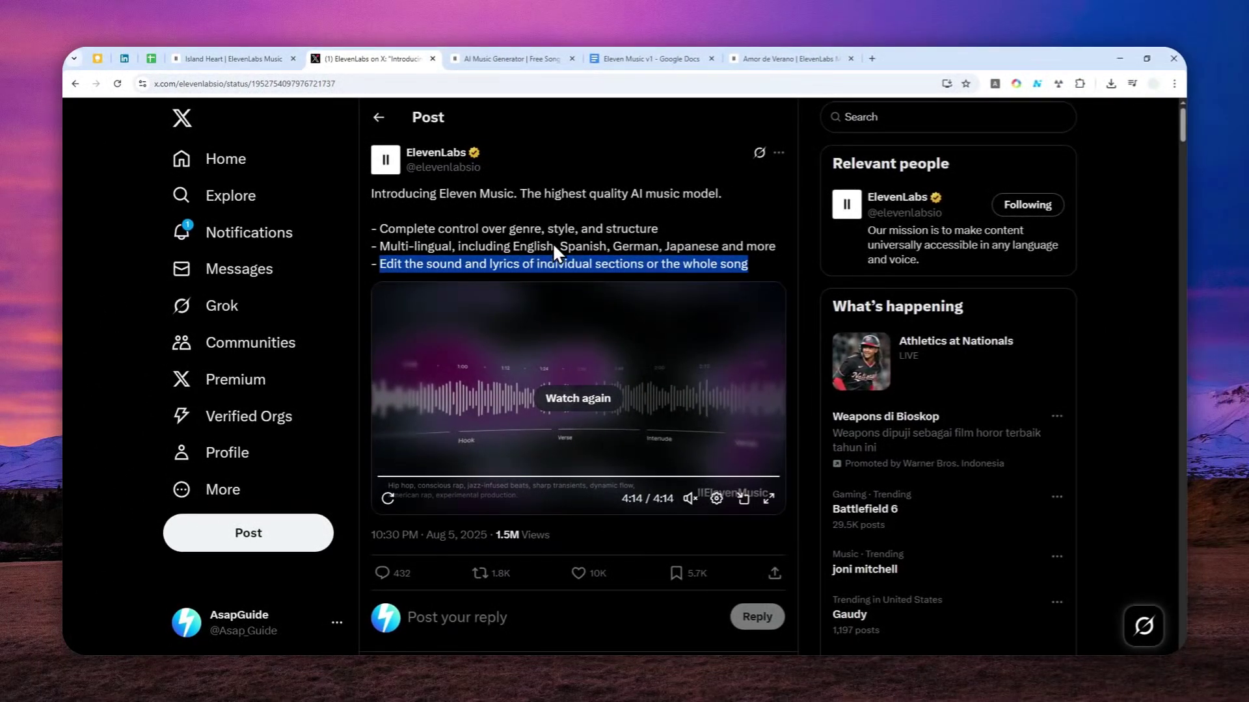
click(780, 58)
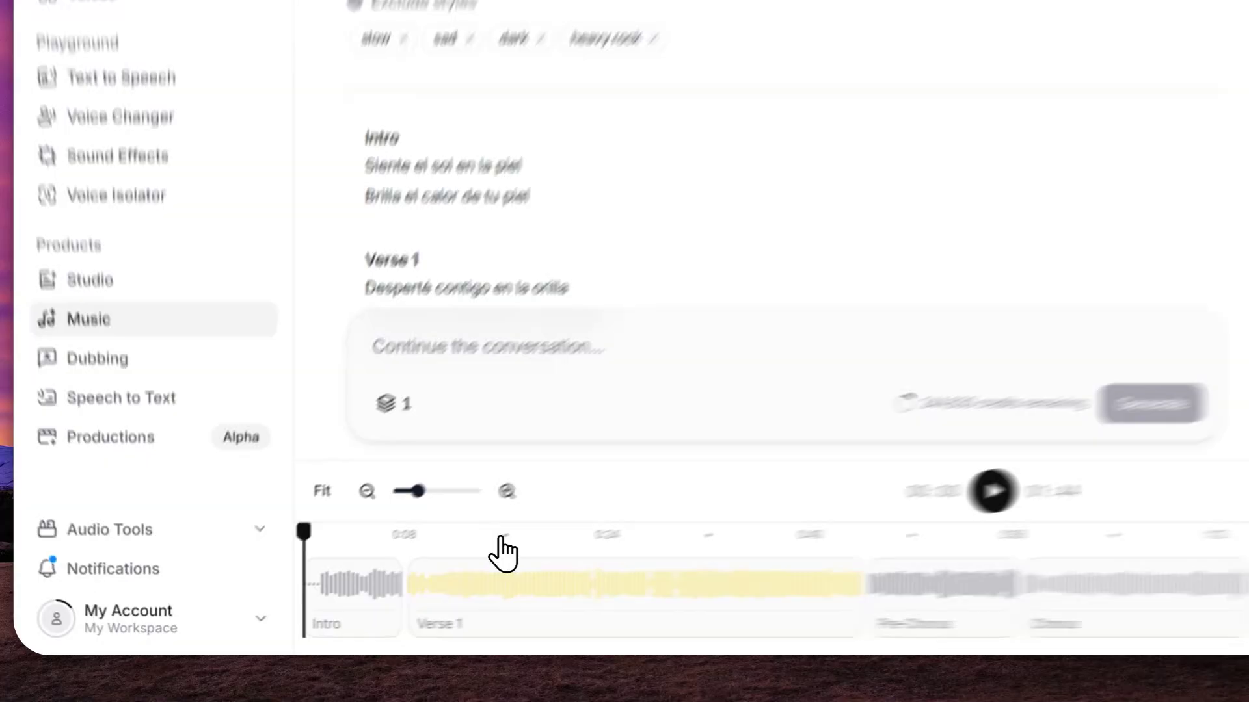
Listen to the start of the regenerated Verse 1 and switch to the original variation and back to the edited one.
click(380, 578)
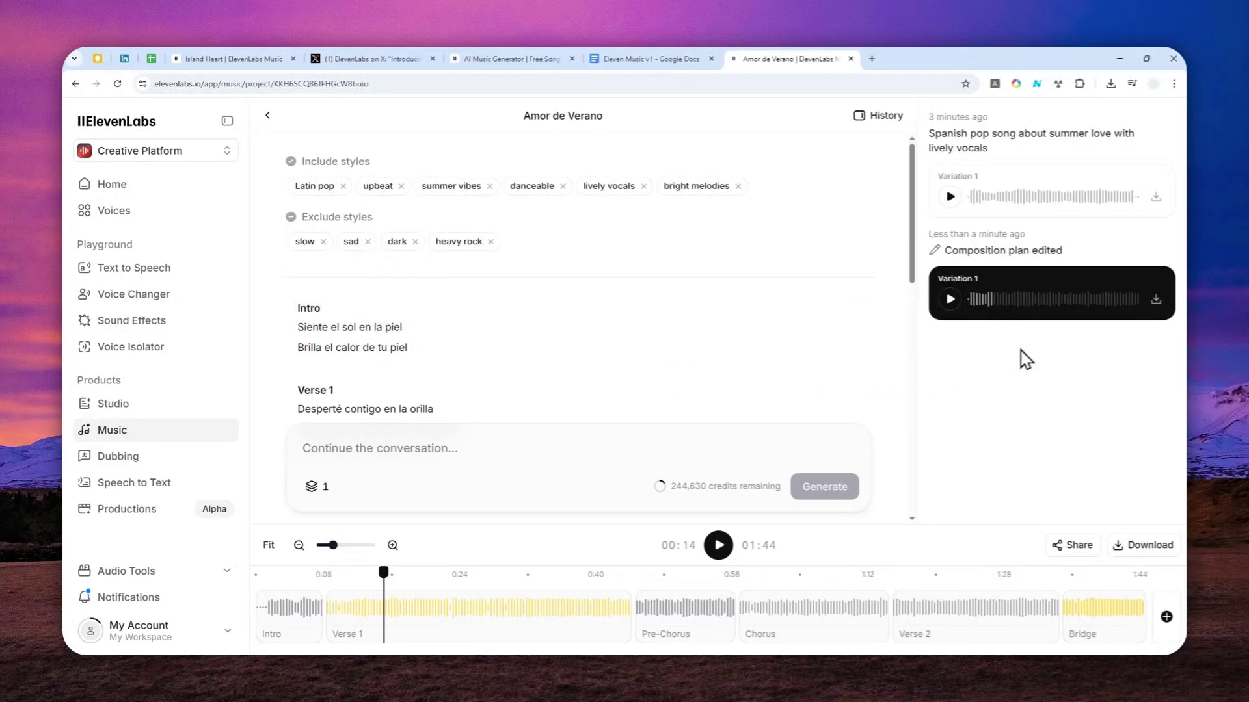
click(1013, 196)
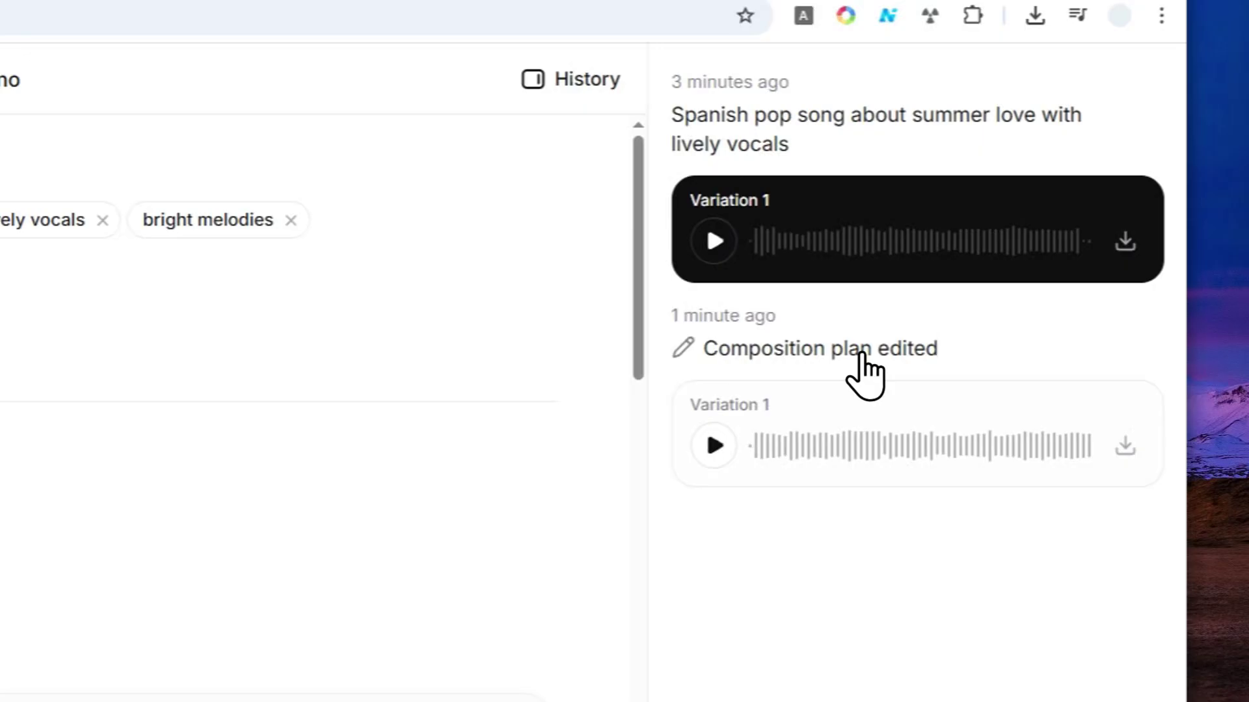
click(845, 435)
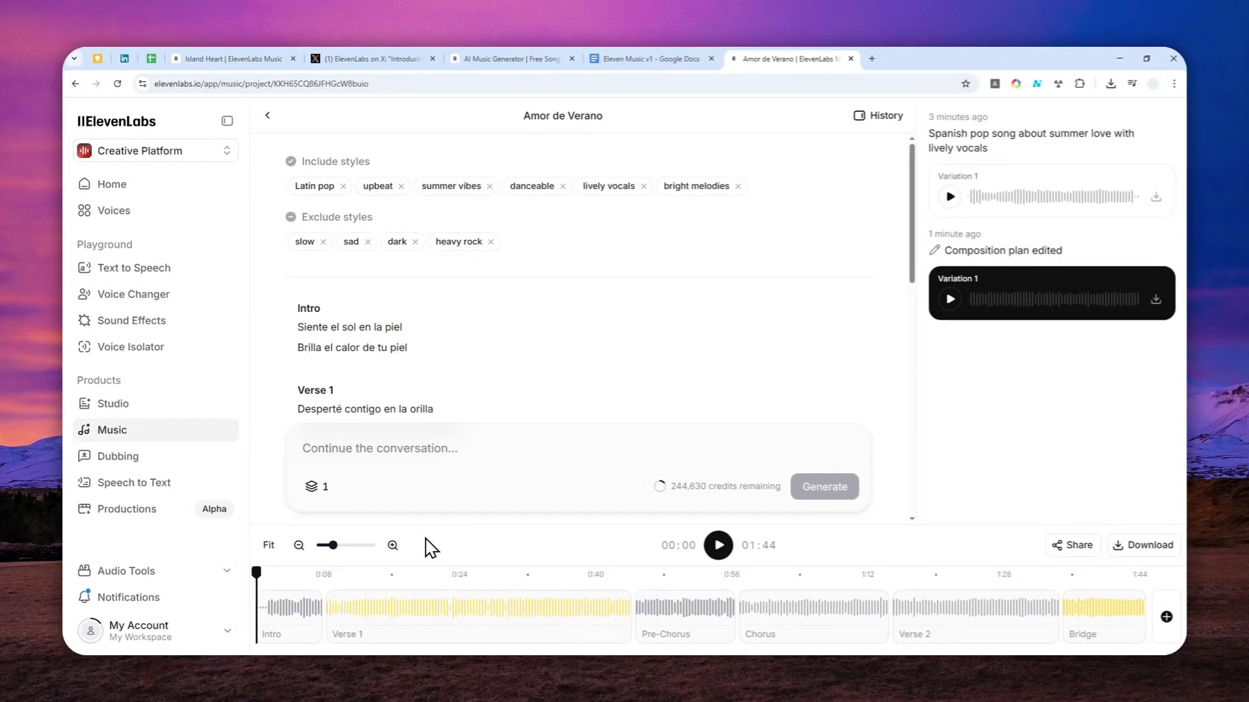
Play the lengthened Verse 1 from 0:10, skip ahead through the section and pause at 0:37.
click(344, 578)
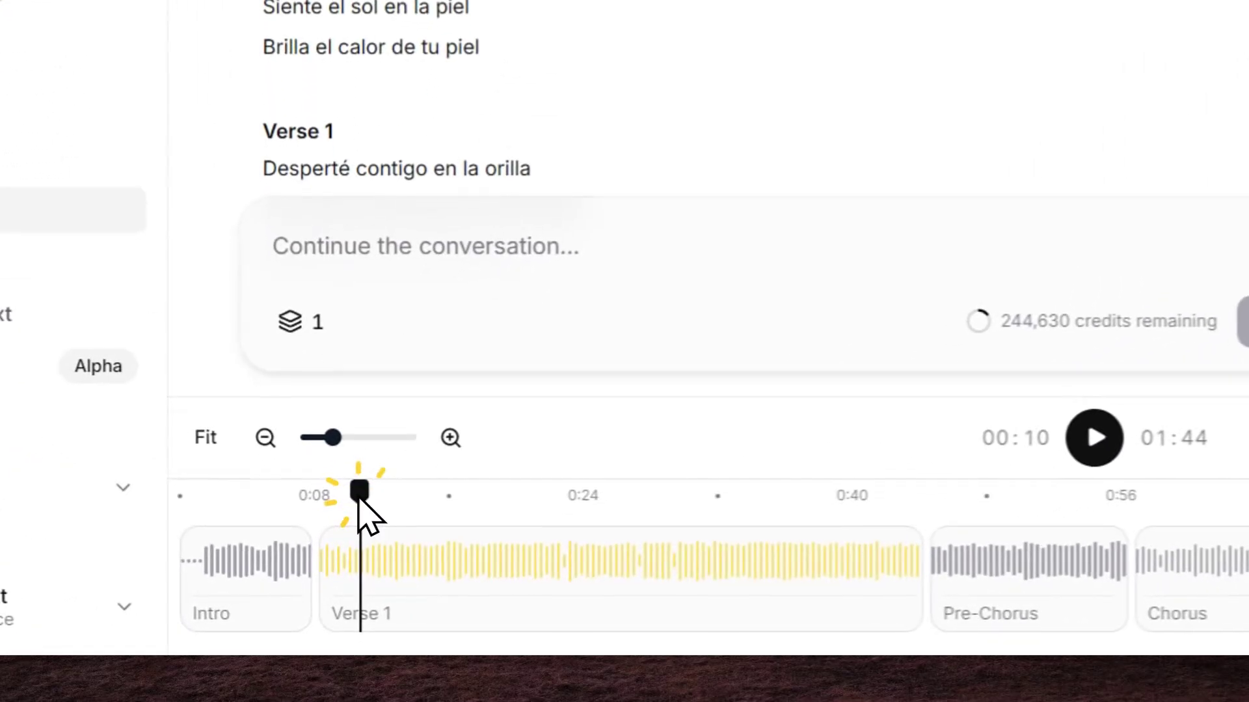
click(949, 456)
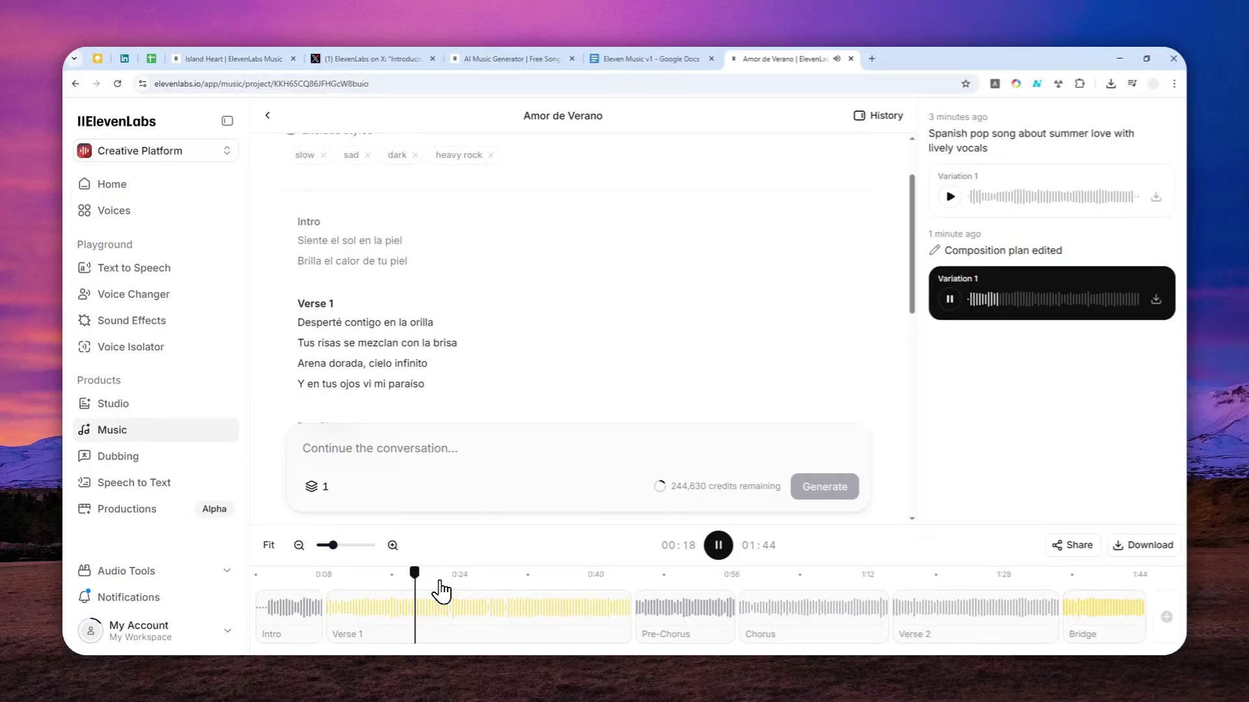
click(473, 577)
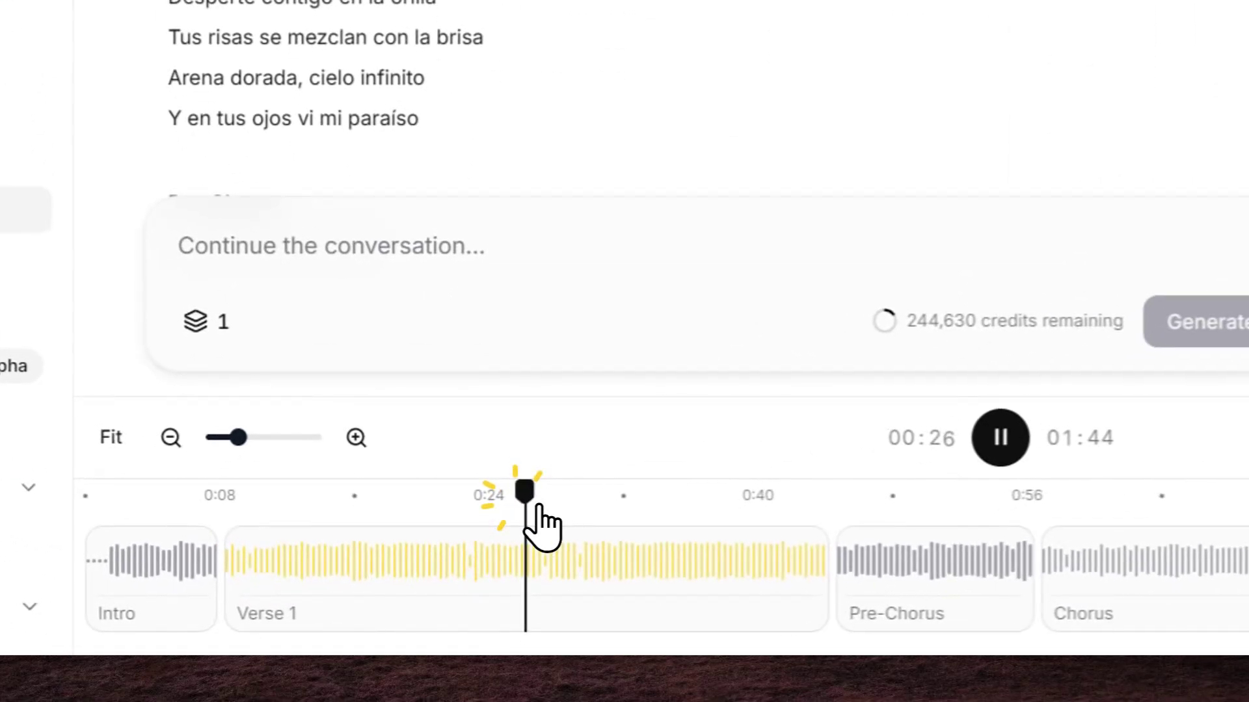
click(574, 510)
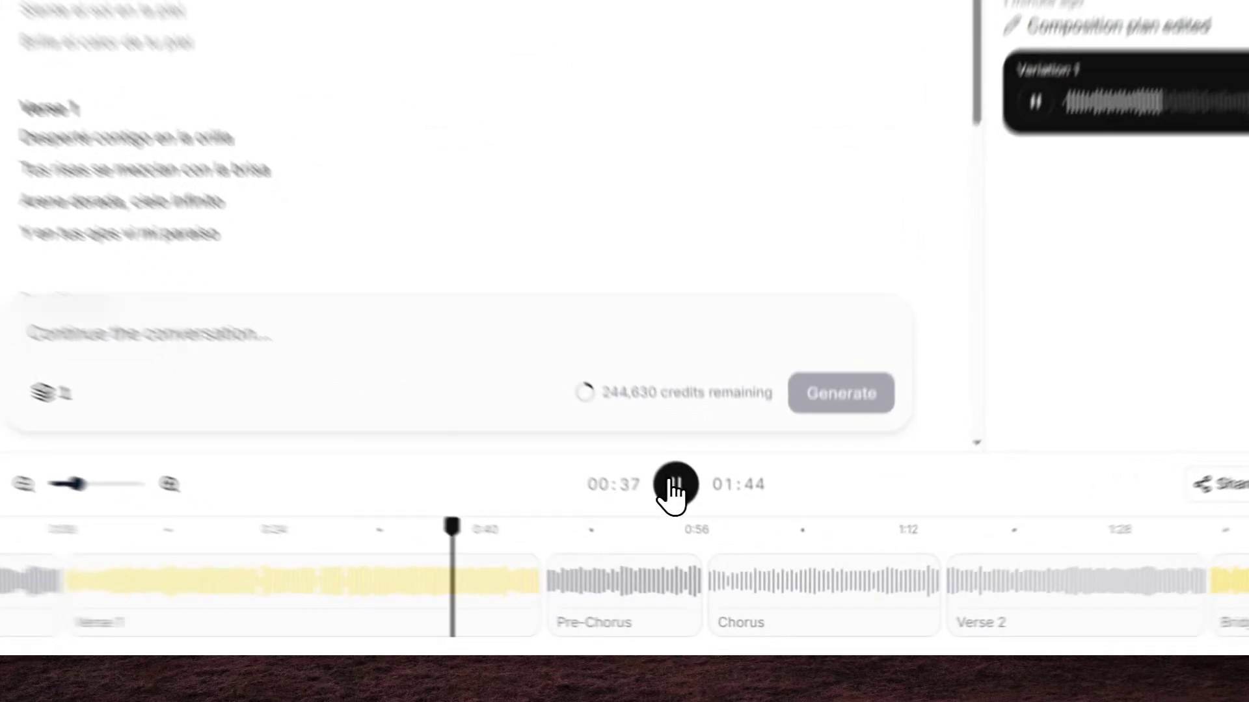
click(717, 548)
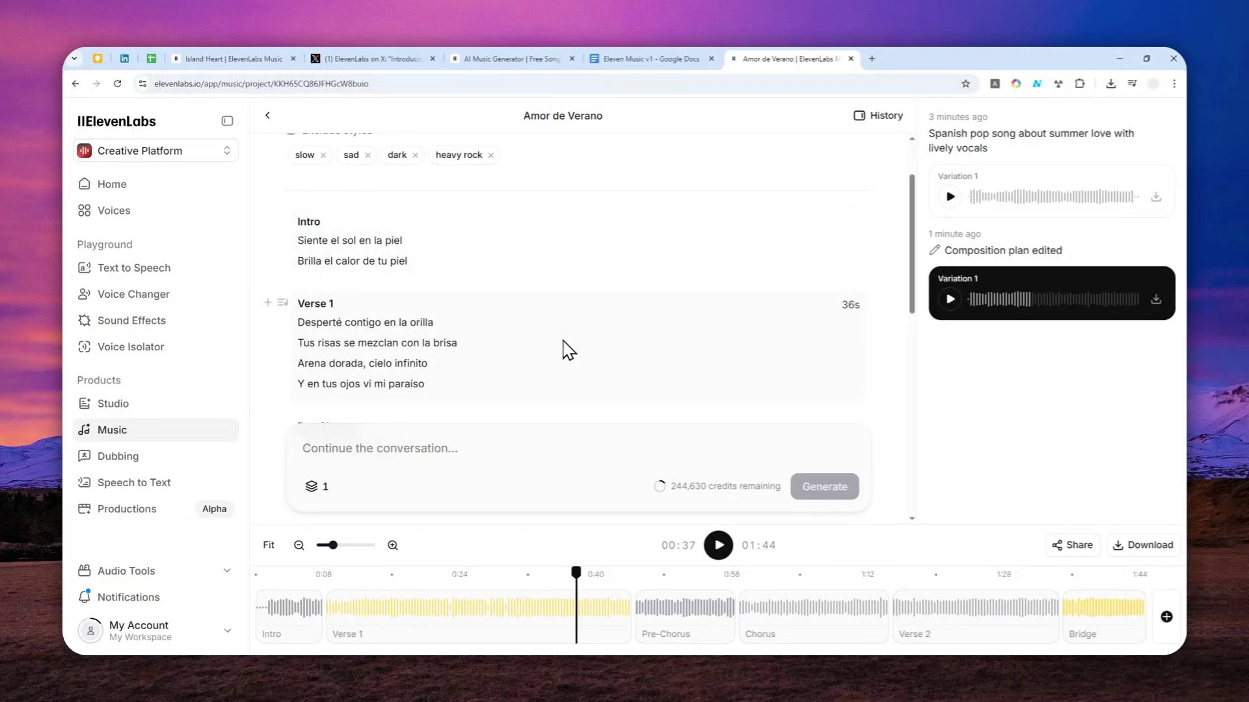
Look through the lyrics of the edited song and download it.
scroll(657, 339, down, 4)
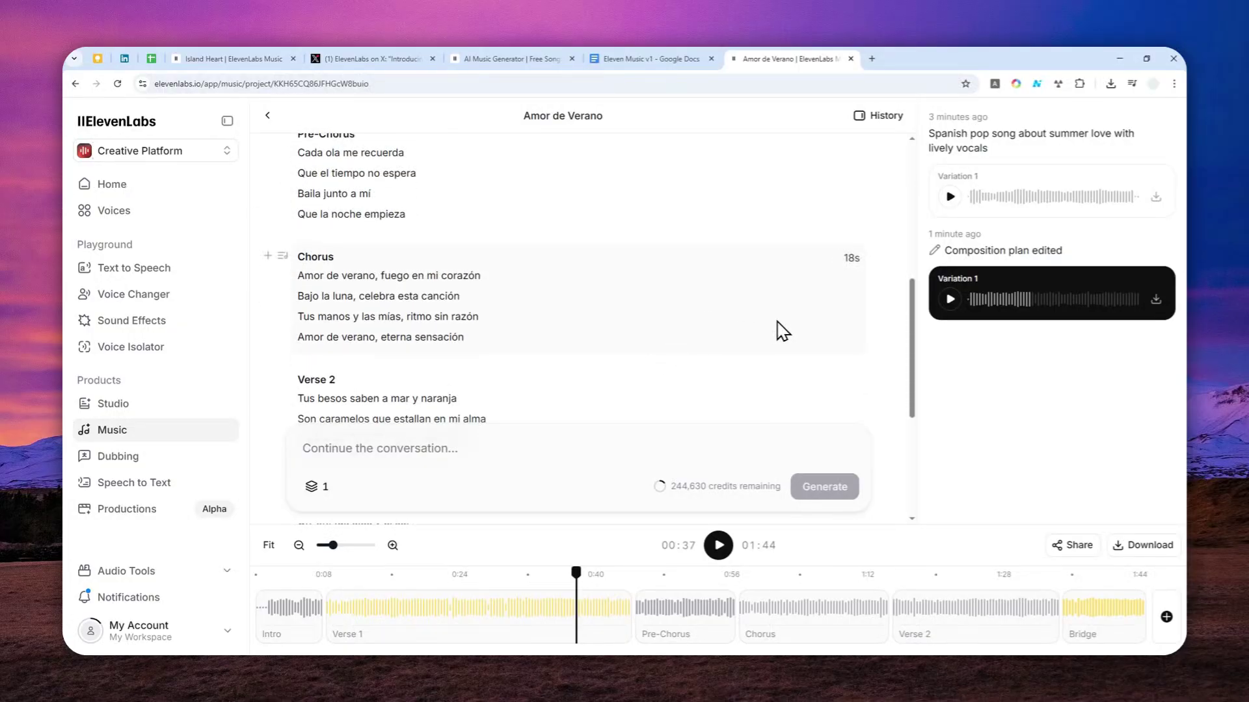
scroll(781, 338, up, 4)
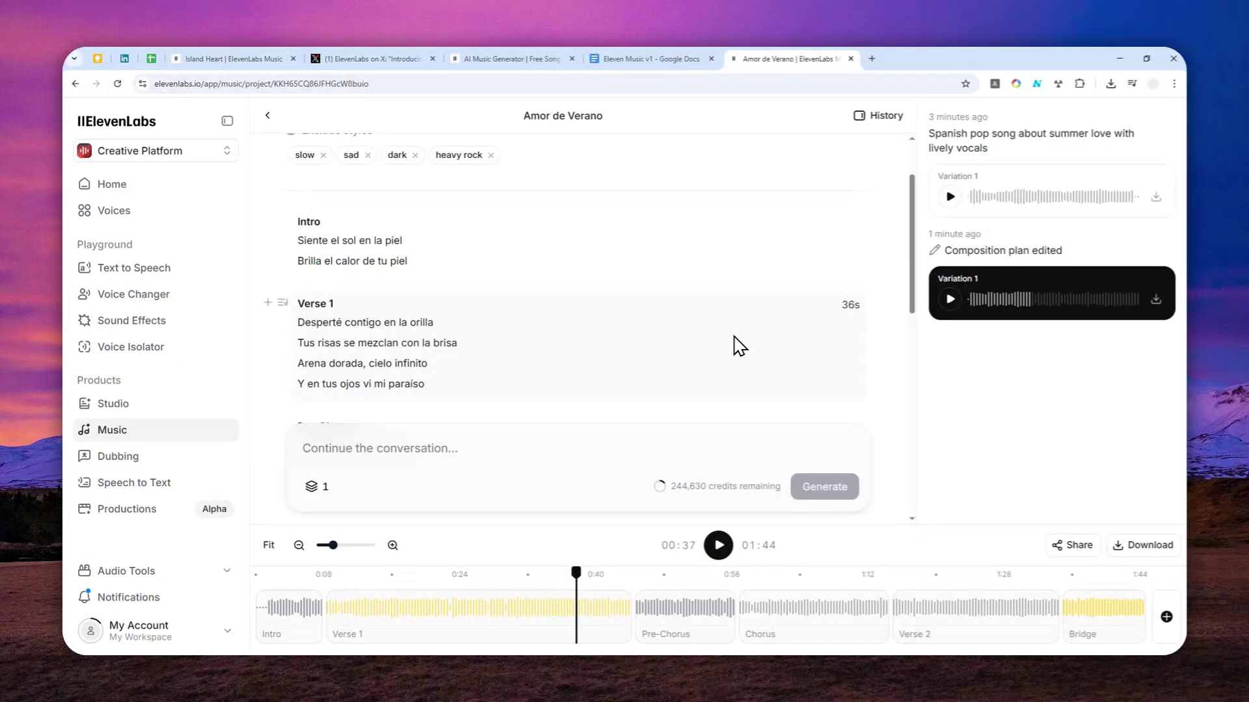
scroll(738, 346, up, 1)
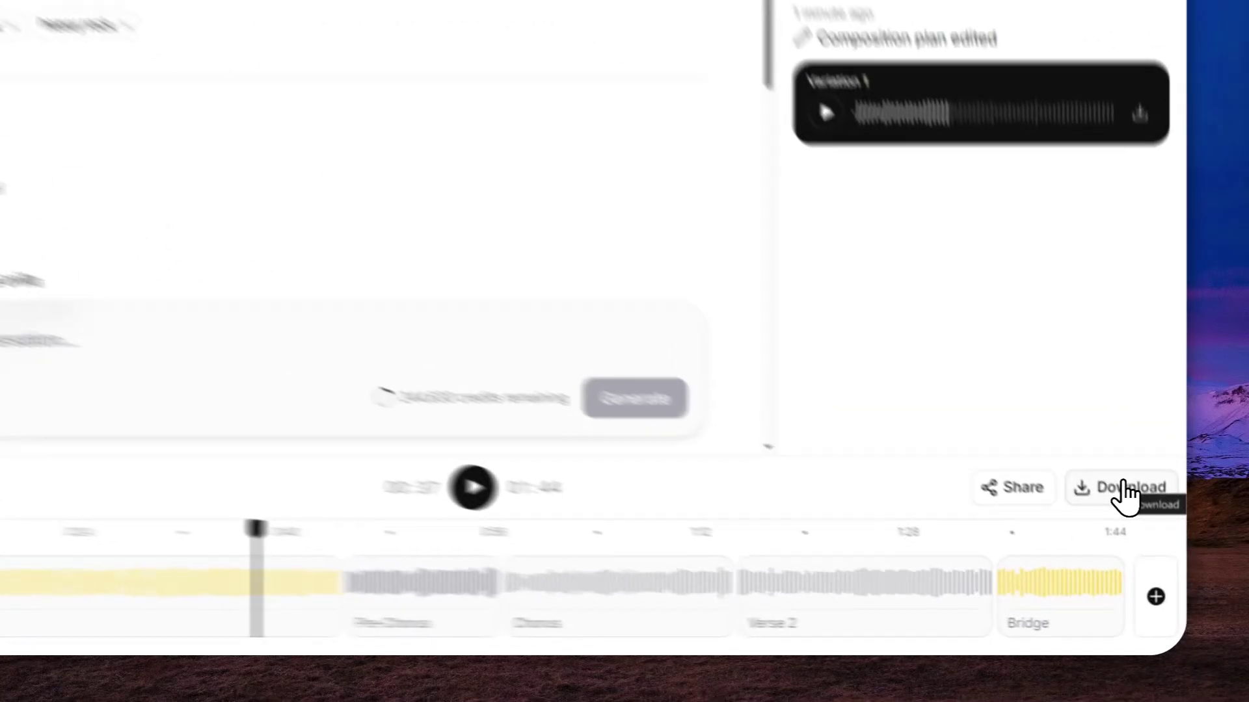
click(1146, 549)
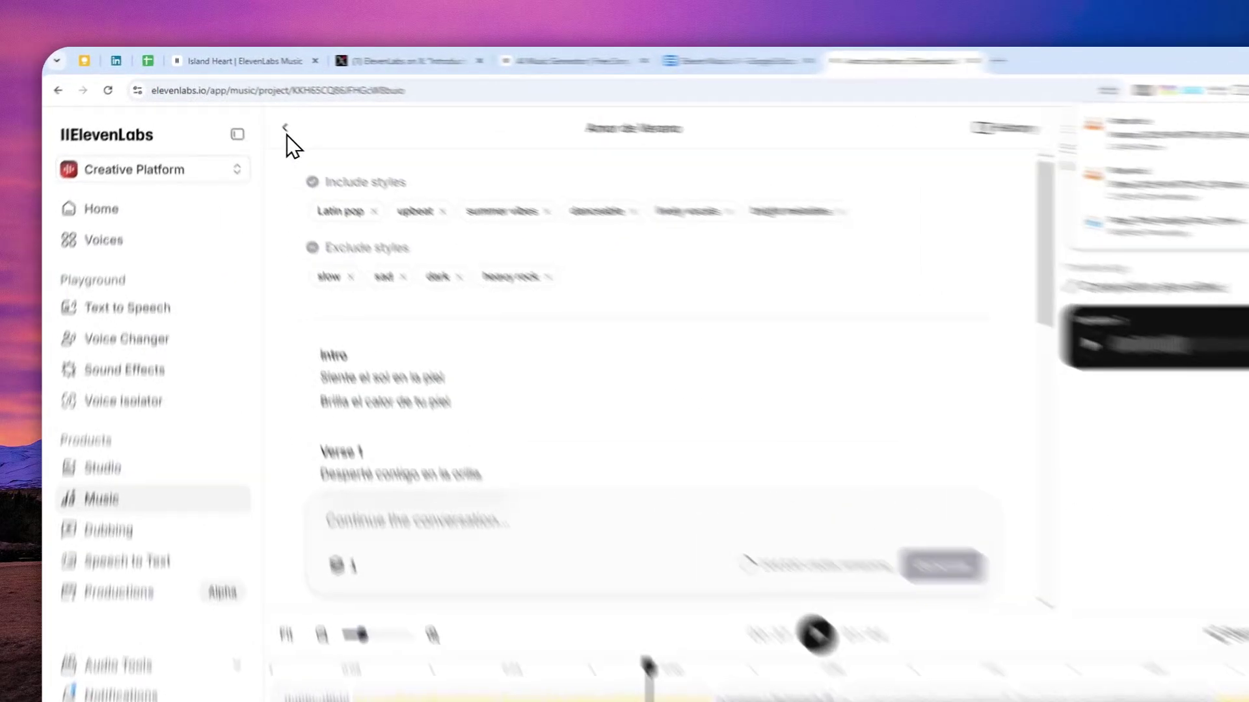
Open the terms from the Music start page and highlight the commercial use restrictions for the Creator, Free and Starter plans.
click(267, 115)
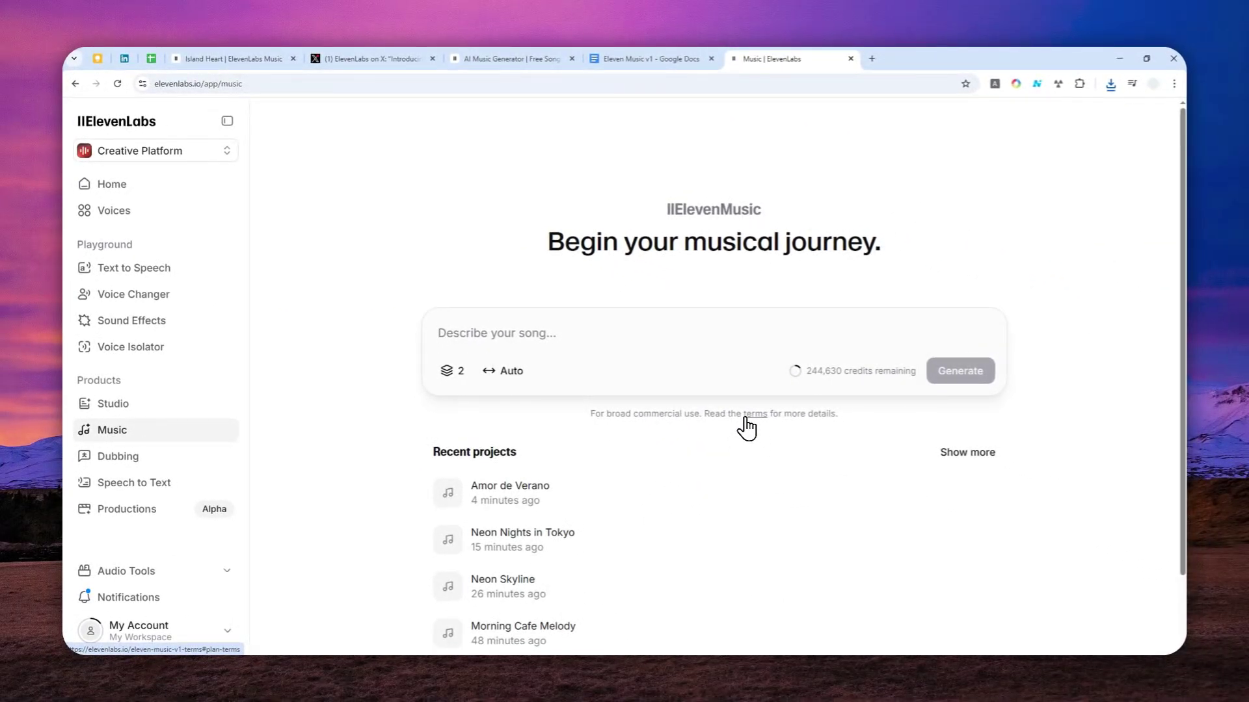
click(746, 420)
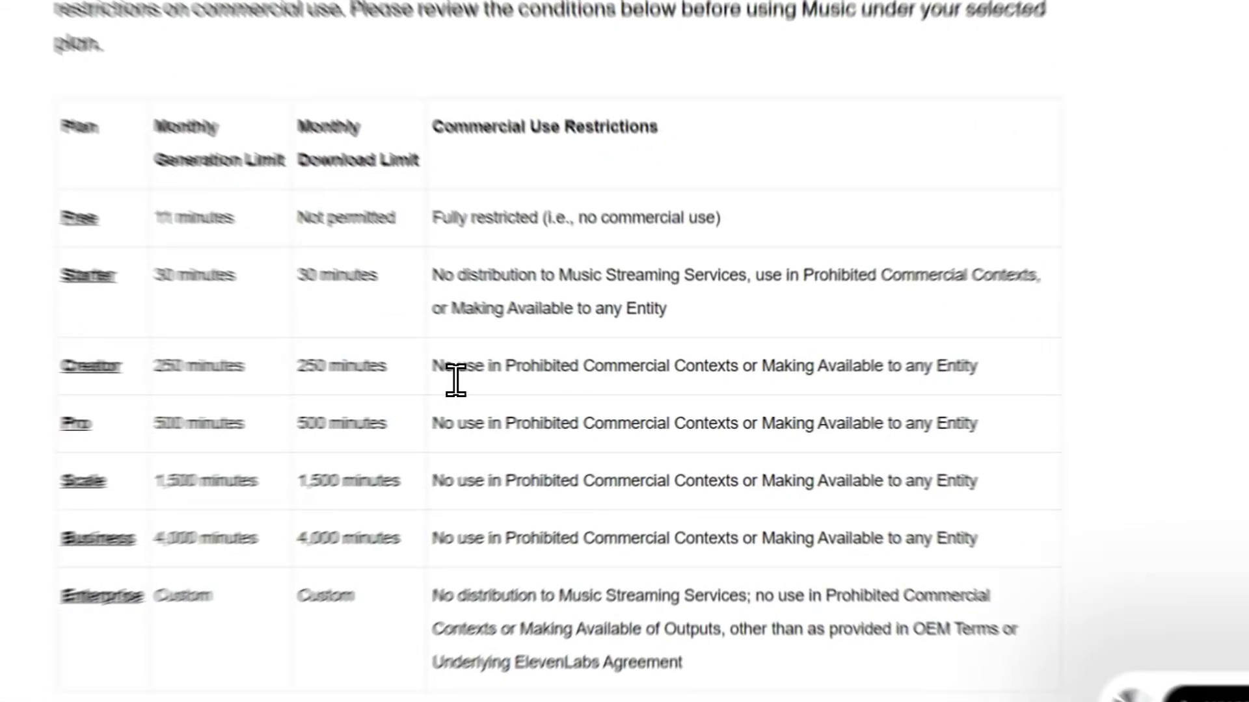
drag(544, 384, 923, 384)
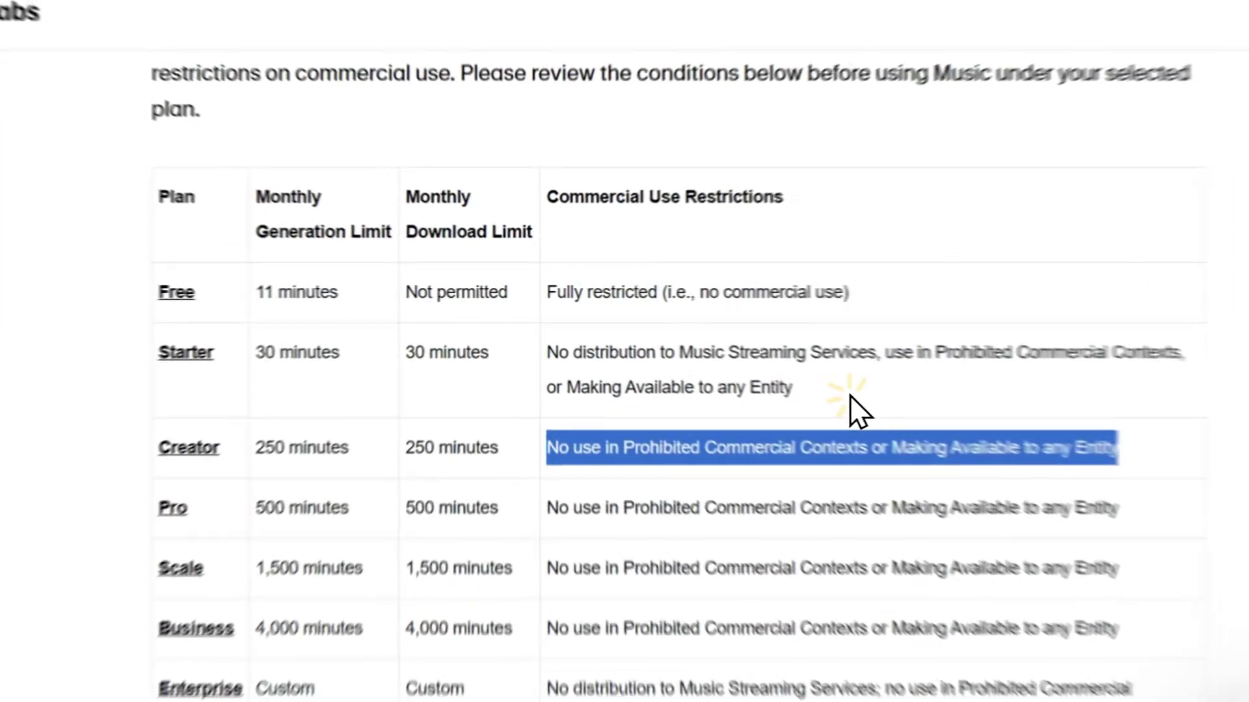
drag(728, 355, 310, 287)
drag(310, 372, 285, 373)
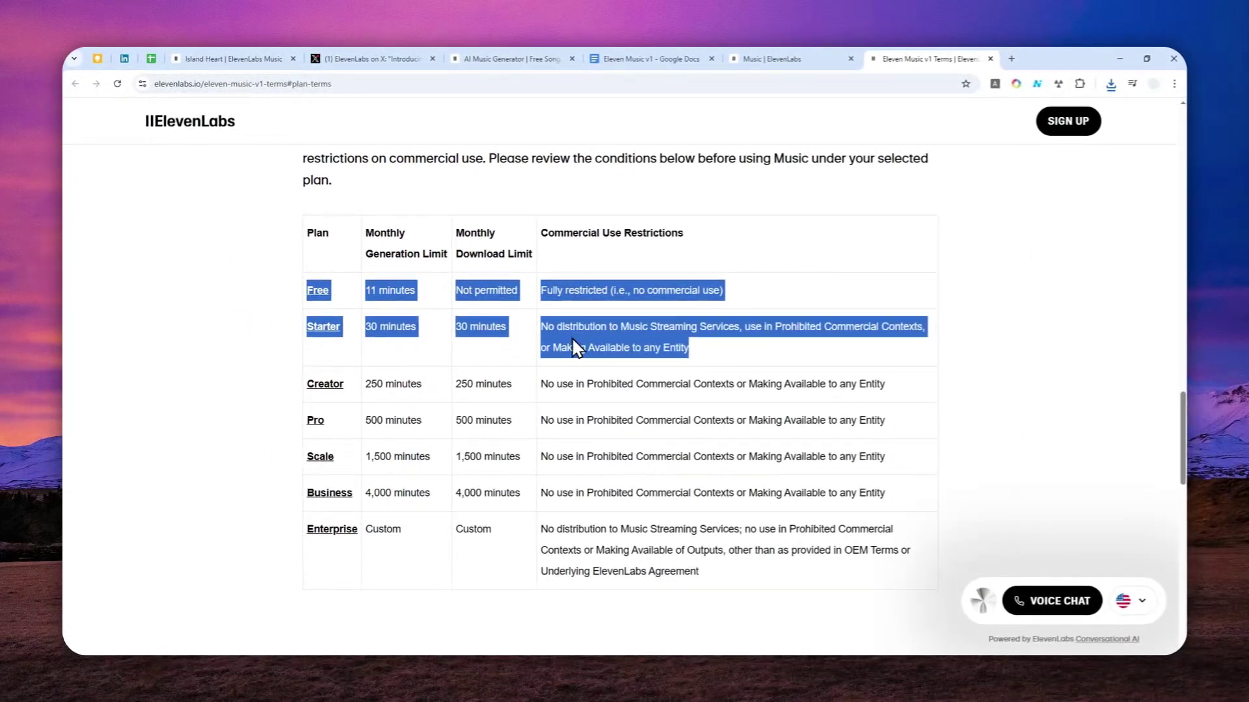
Highlight the Eleven Music v1 Terms title and return to the Music start page.
scroll(572, 337, up, 15)
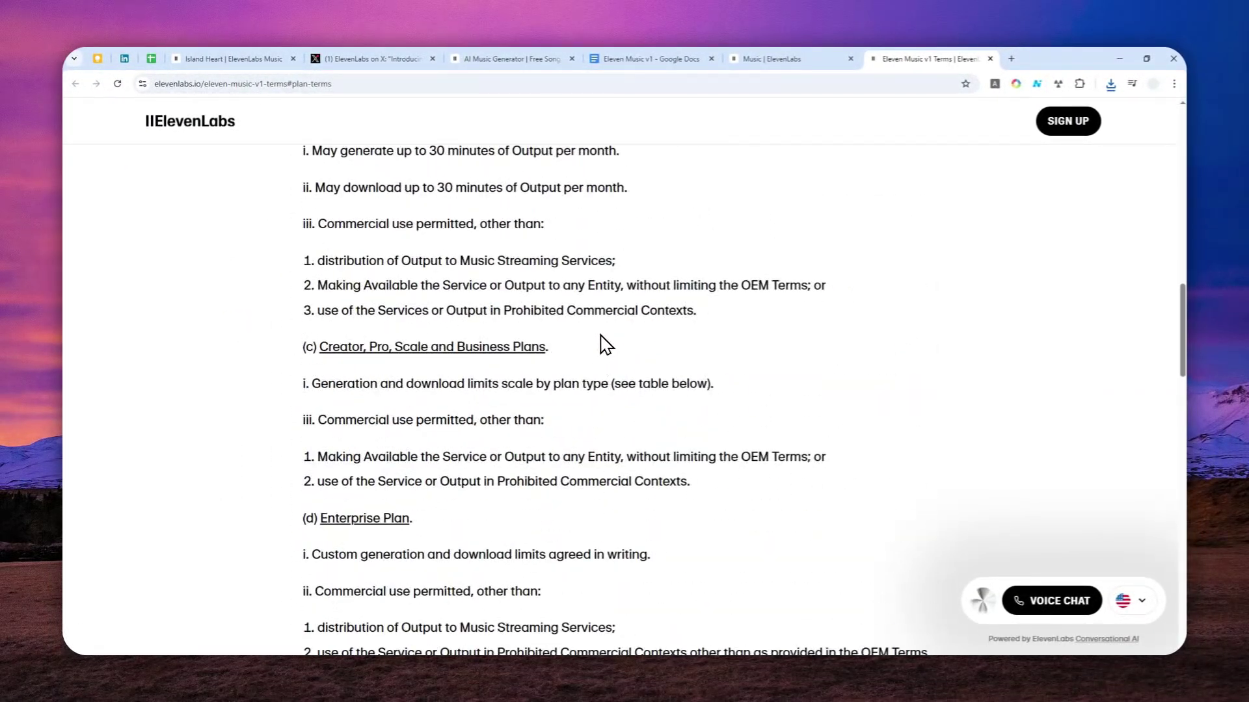
scroll(592, 348, up, 10)
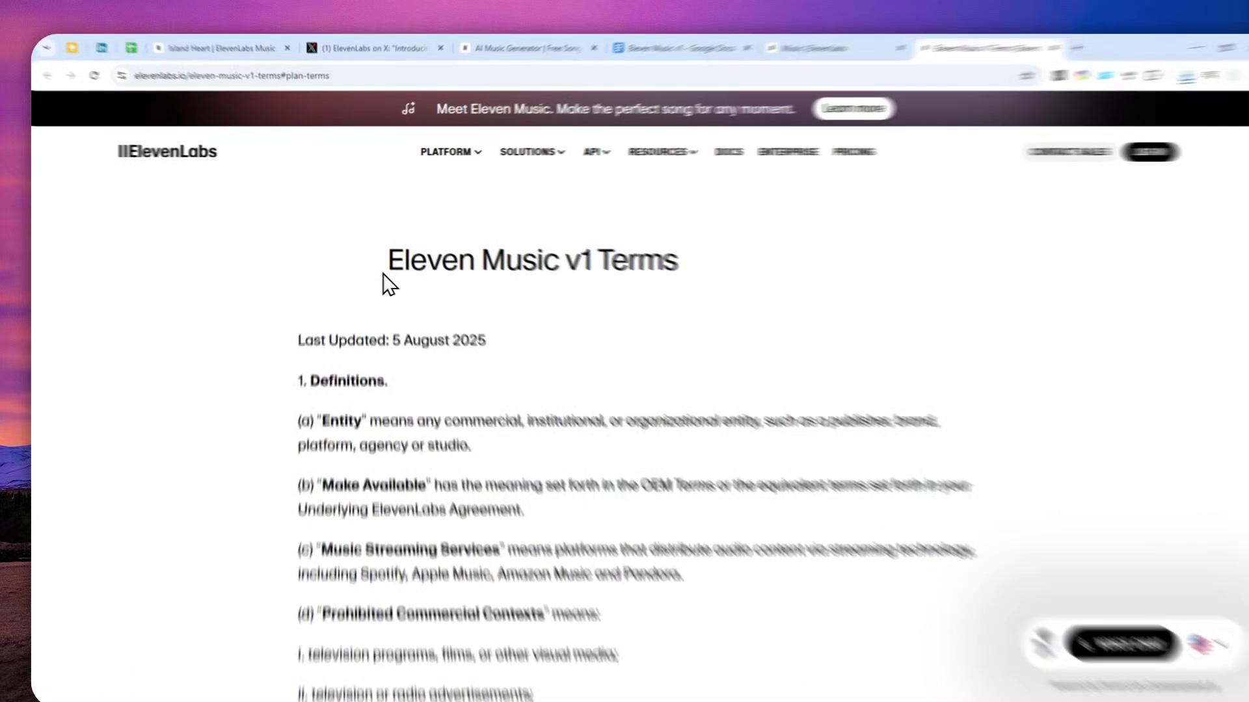
drag(382, 273, 710, 264)
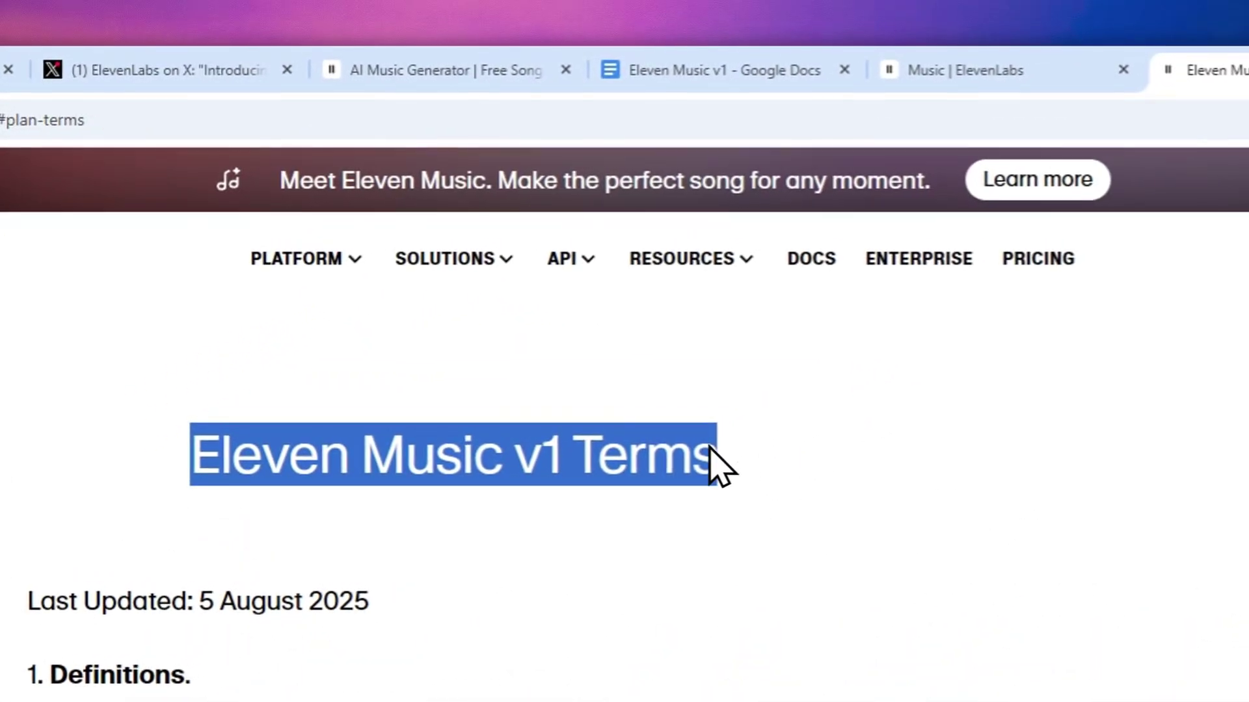
click(423, 70)
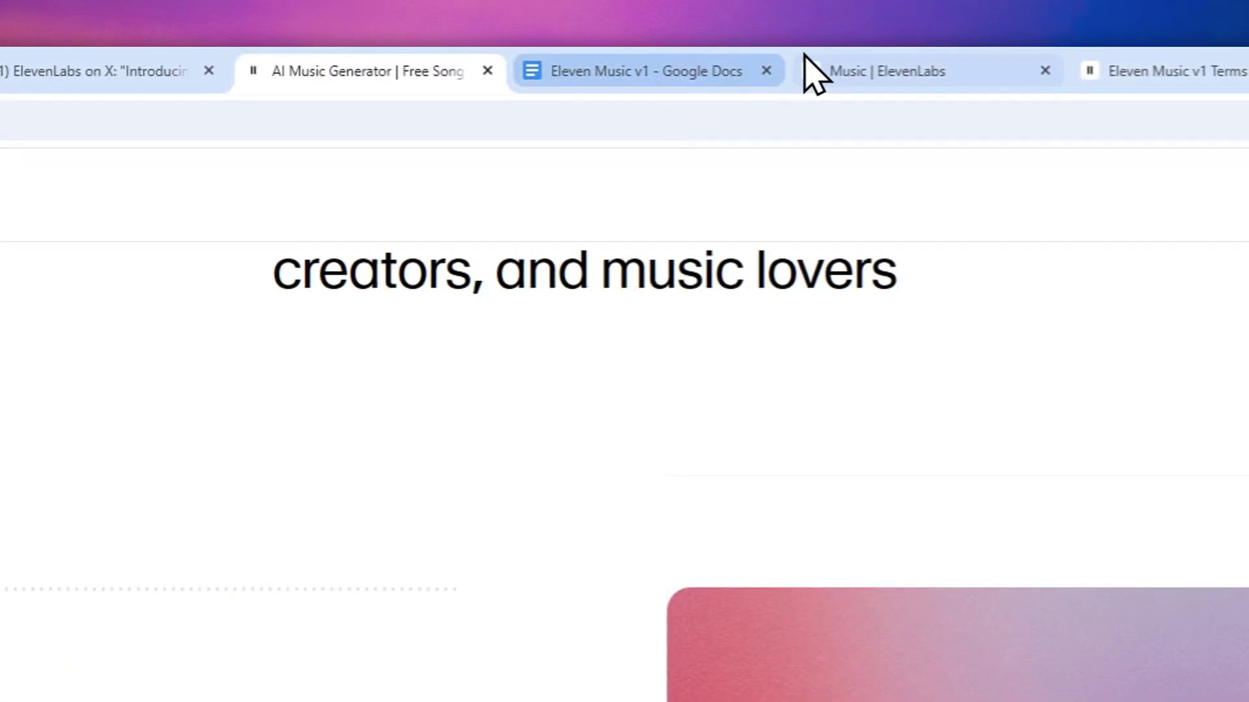
click(931, 49)
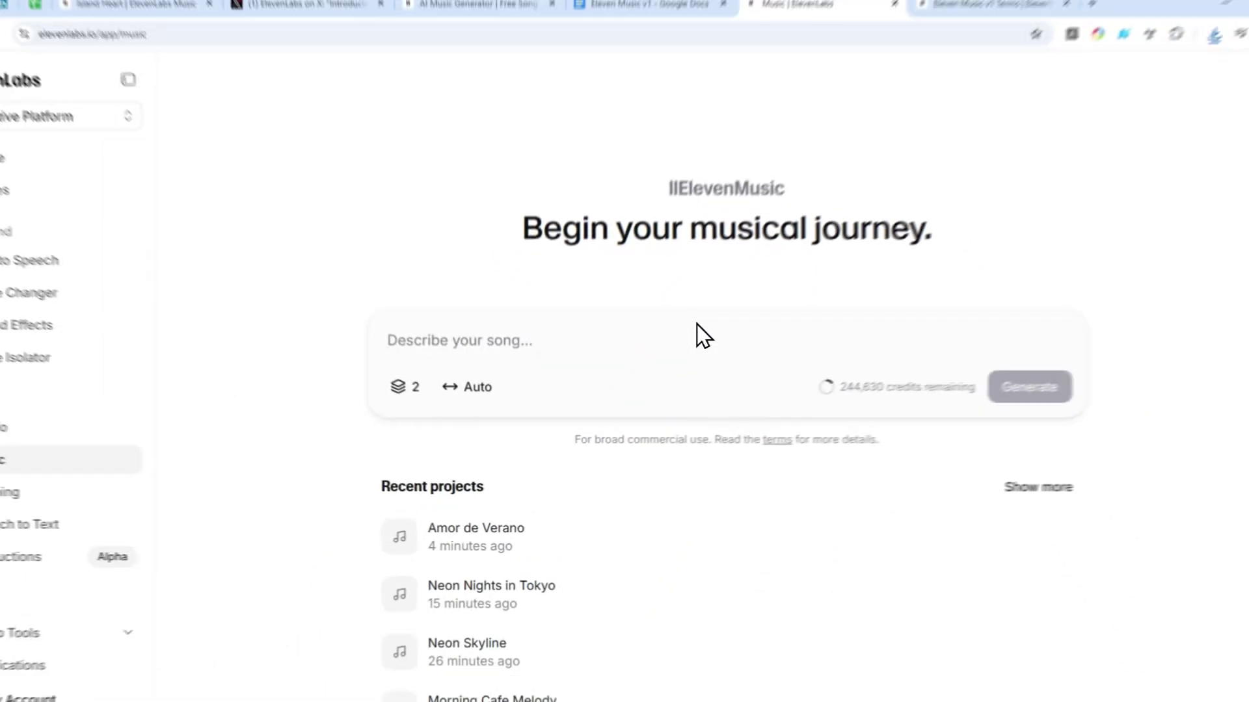